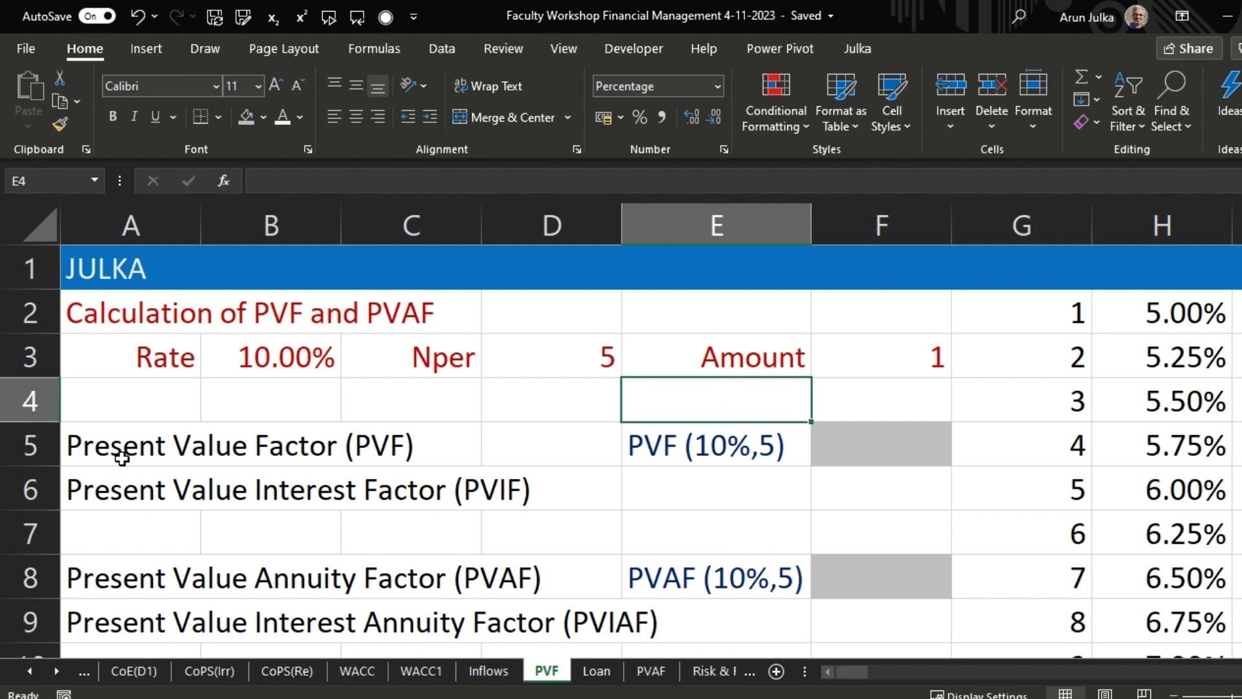
# Step: Switch to the Present Value Factor (PVF) worksheet
pyautogui.click(122, 458)
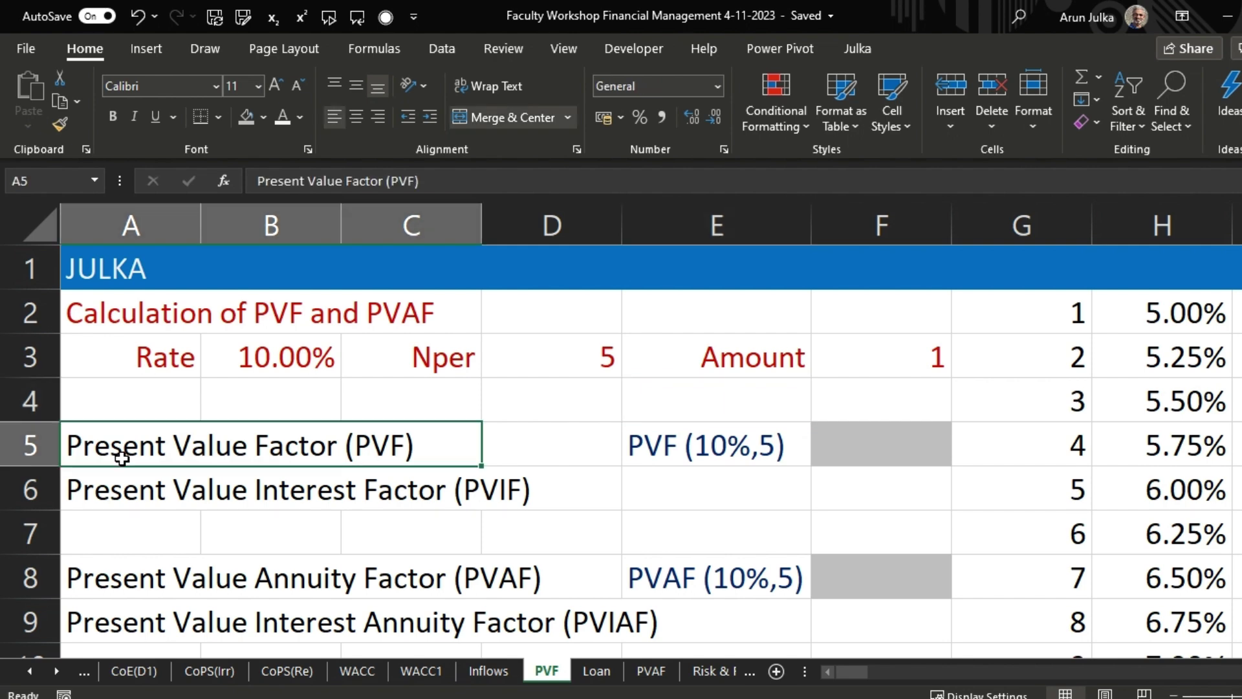
pyautogui.click(123, 490)
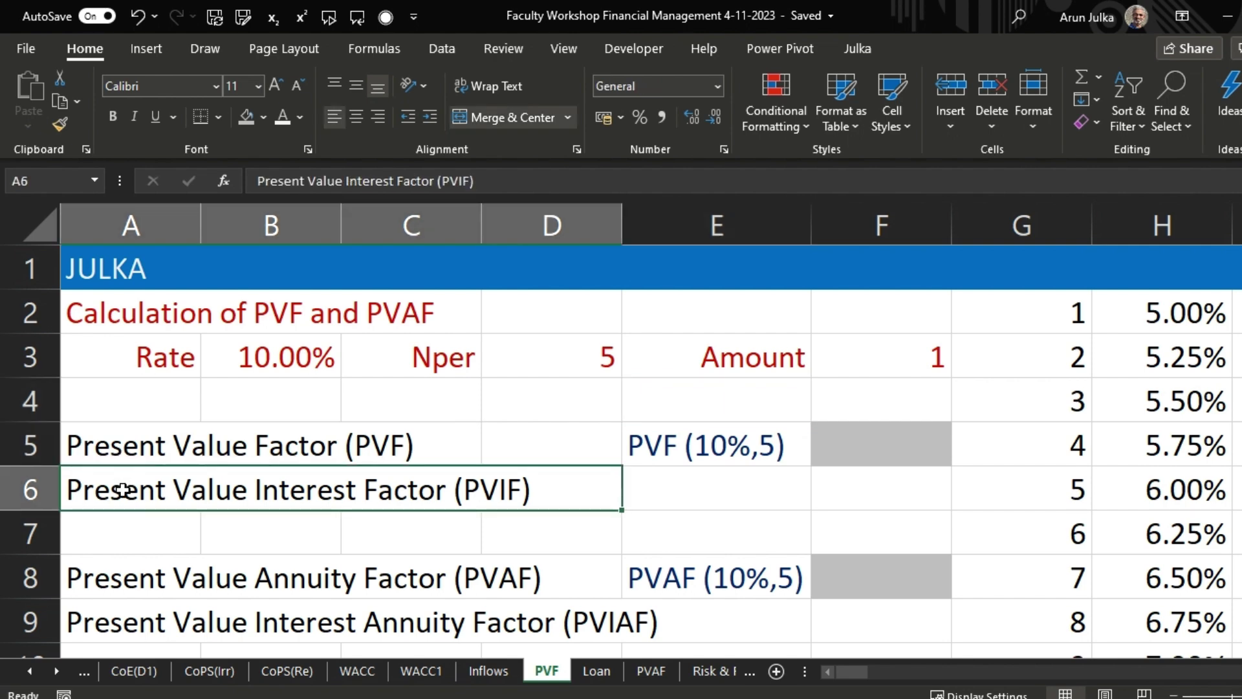
pyautogui.click(136, 587)
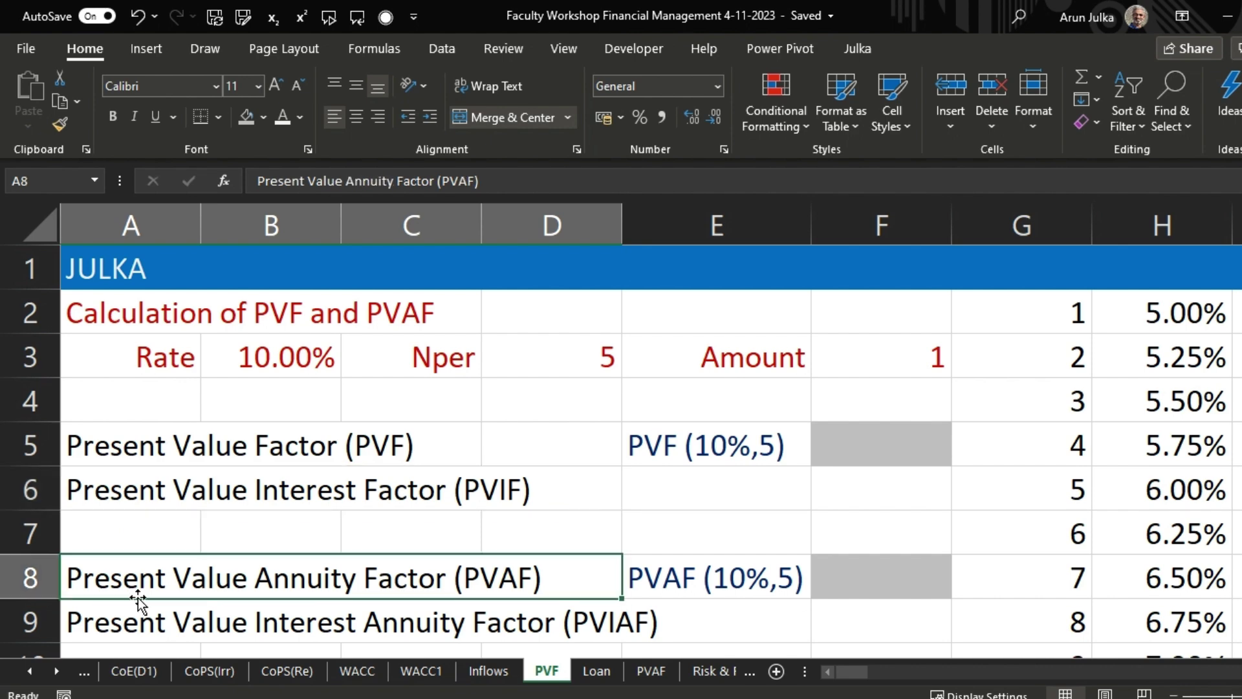
pyautogui.click(137, 622)
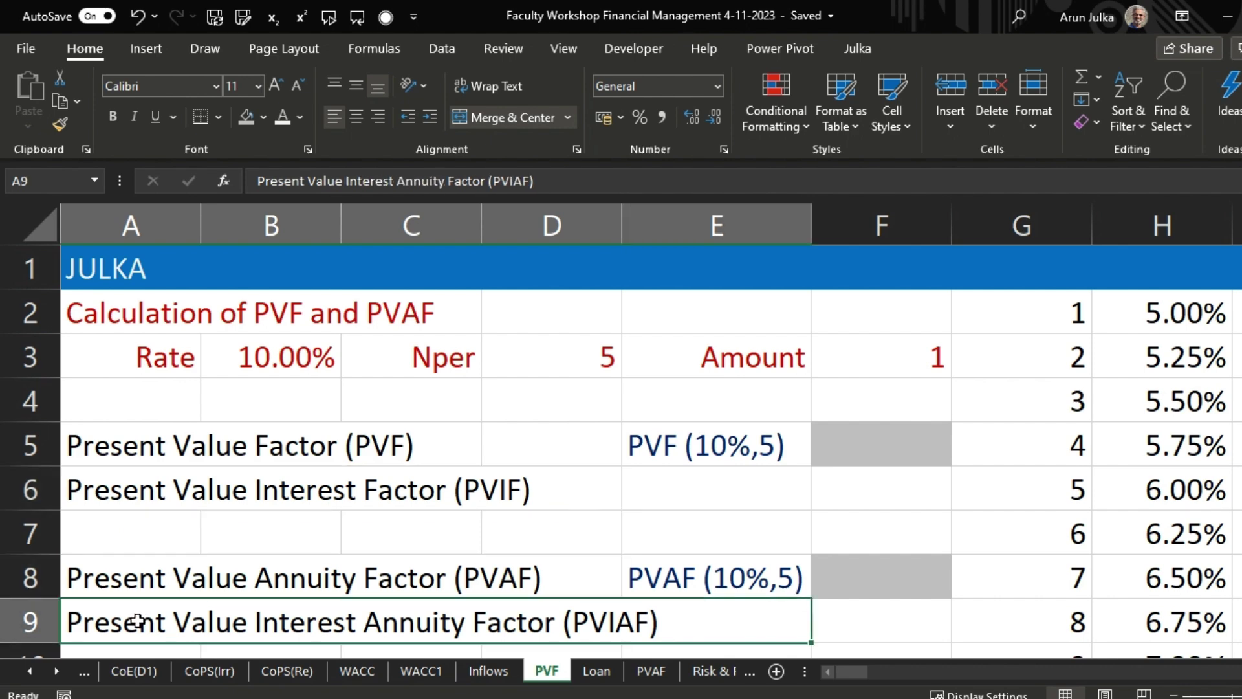
pyautogui.click(258, 354)
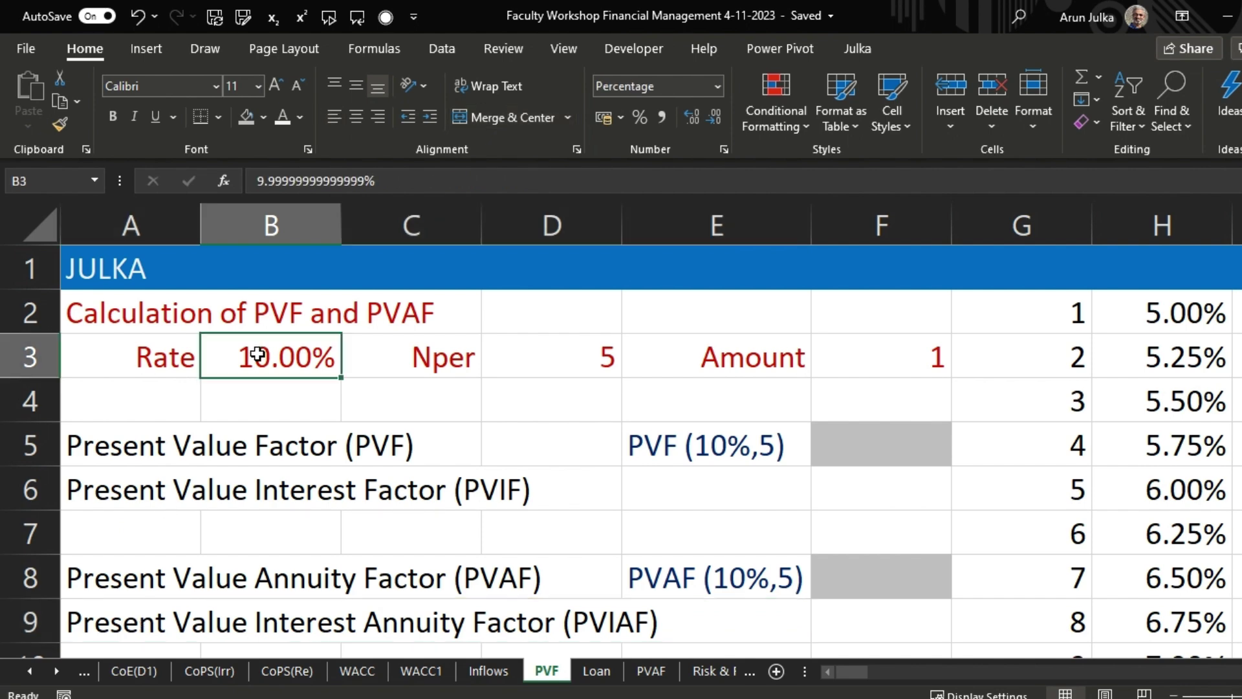
pyautogui.click(563, 345)
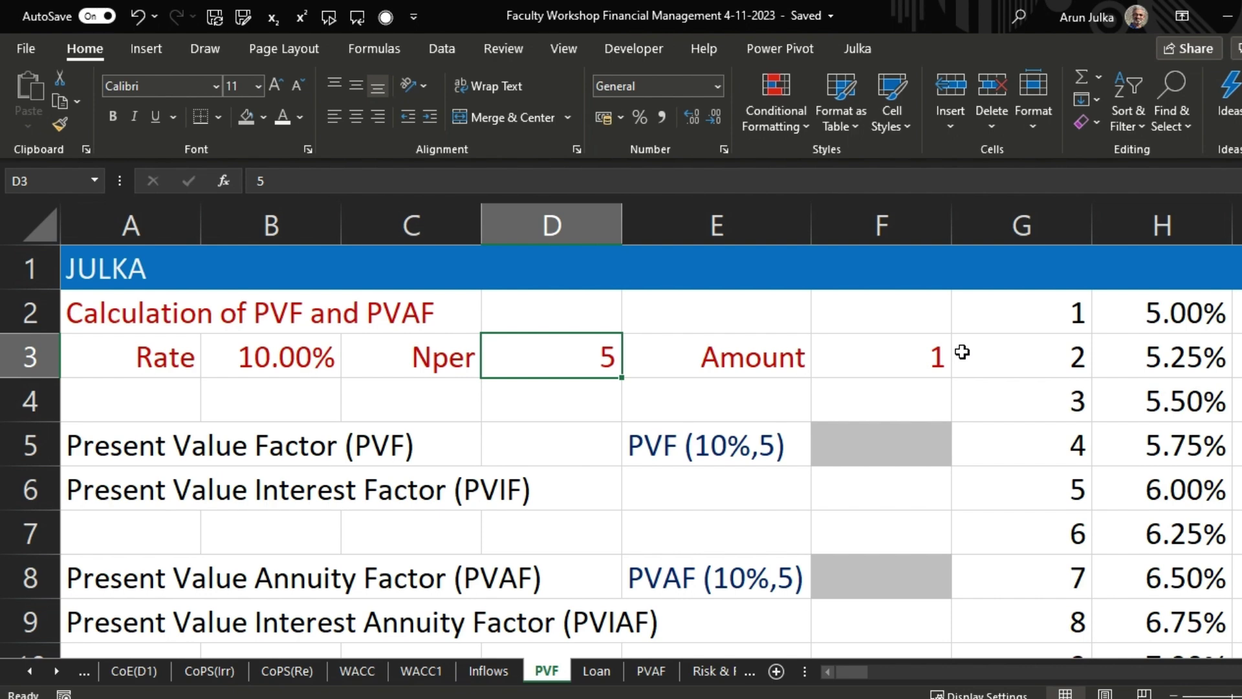
pyautogui.click(905, 356)
pyautogui.click(864, 447)
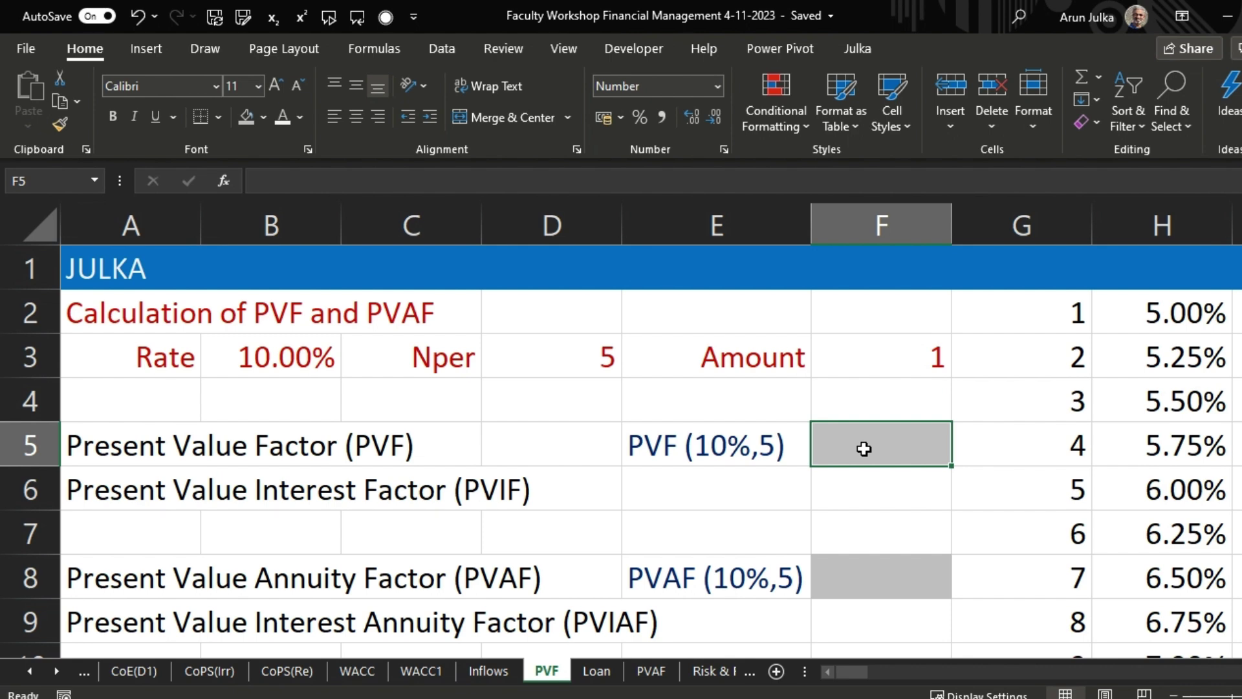
# Step: Begin a PV formula in F5 using B3 as rate, D3 as periods and F3 as future value
pyautogui.write('=P')
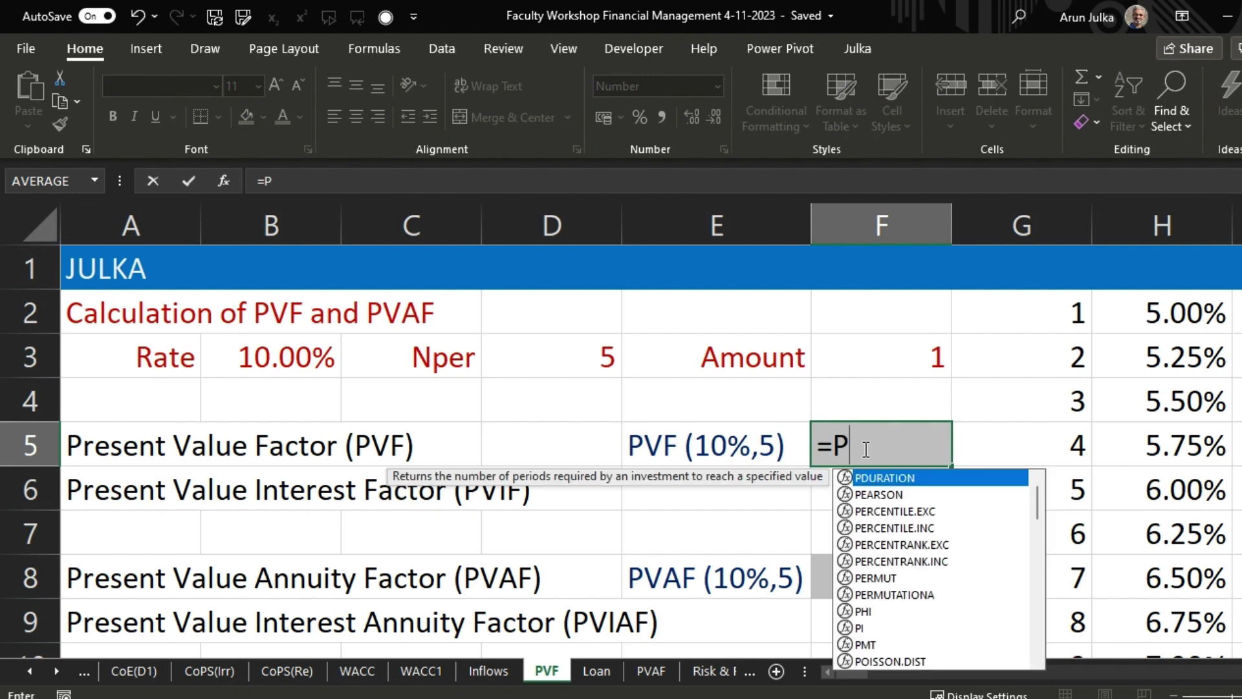
pyautogui.write('V')
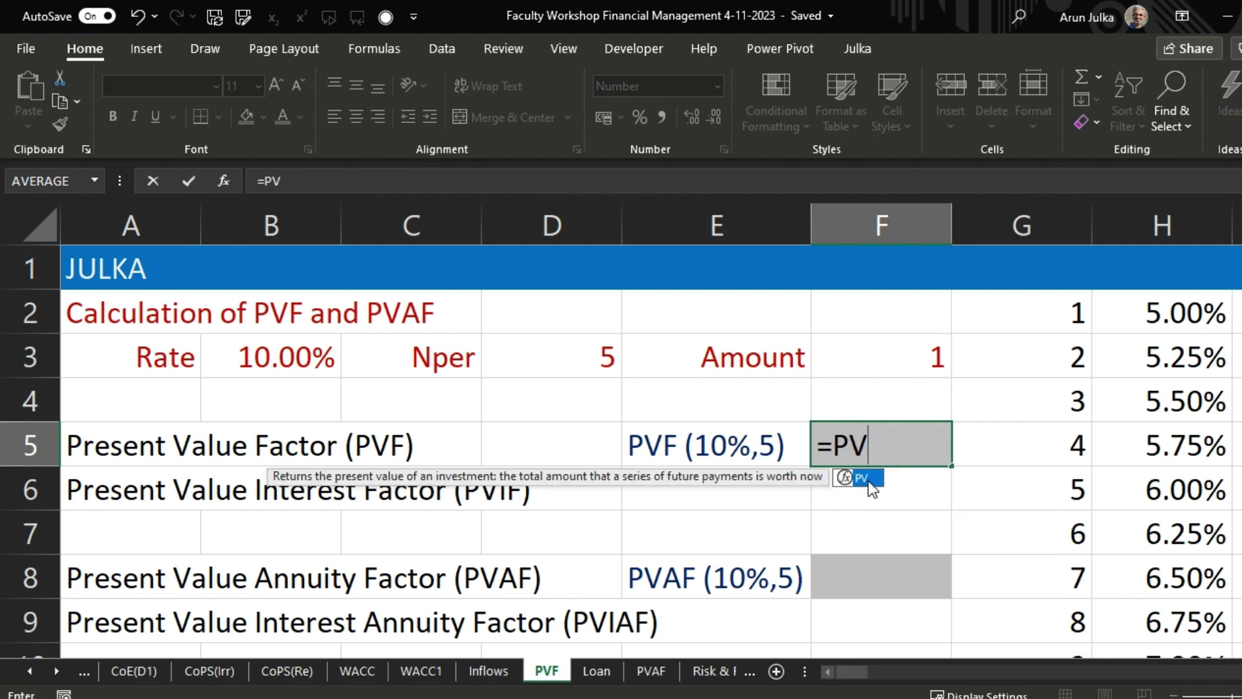
pyautogui.doubleClick(869, 480)
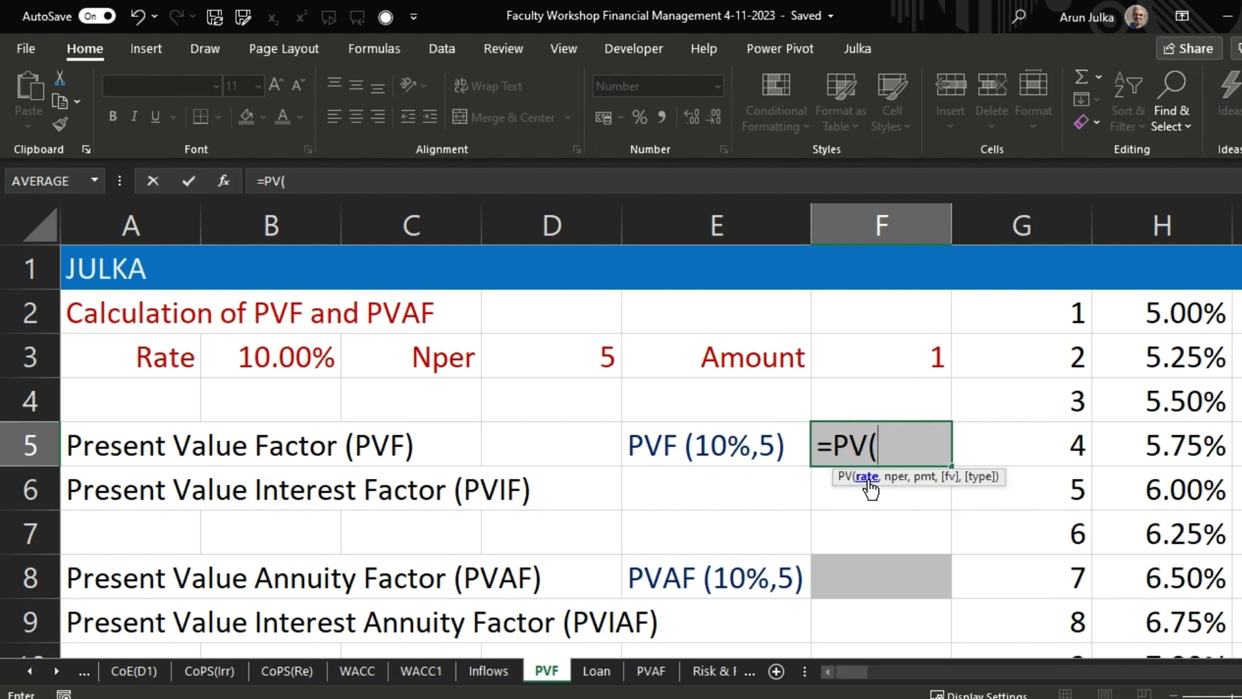
pyautogui.click(310, 355)
pyautogui.write(',')
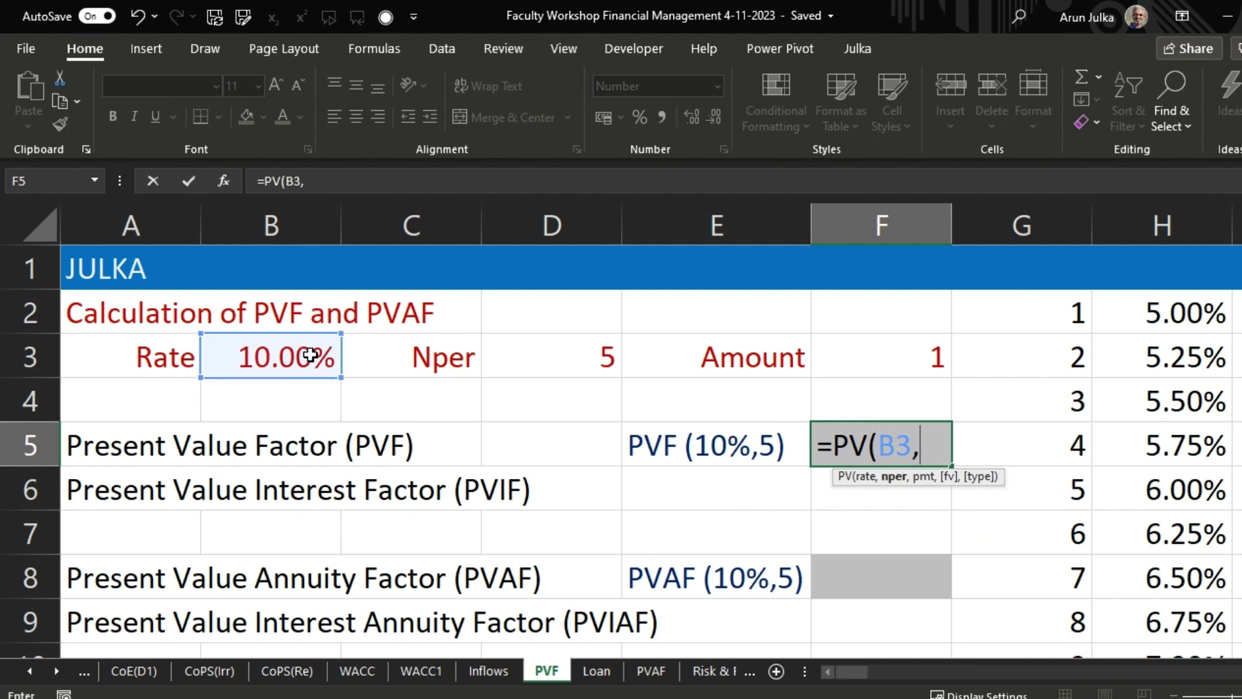
pyautogui.click(562, 356)
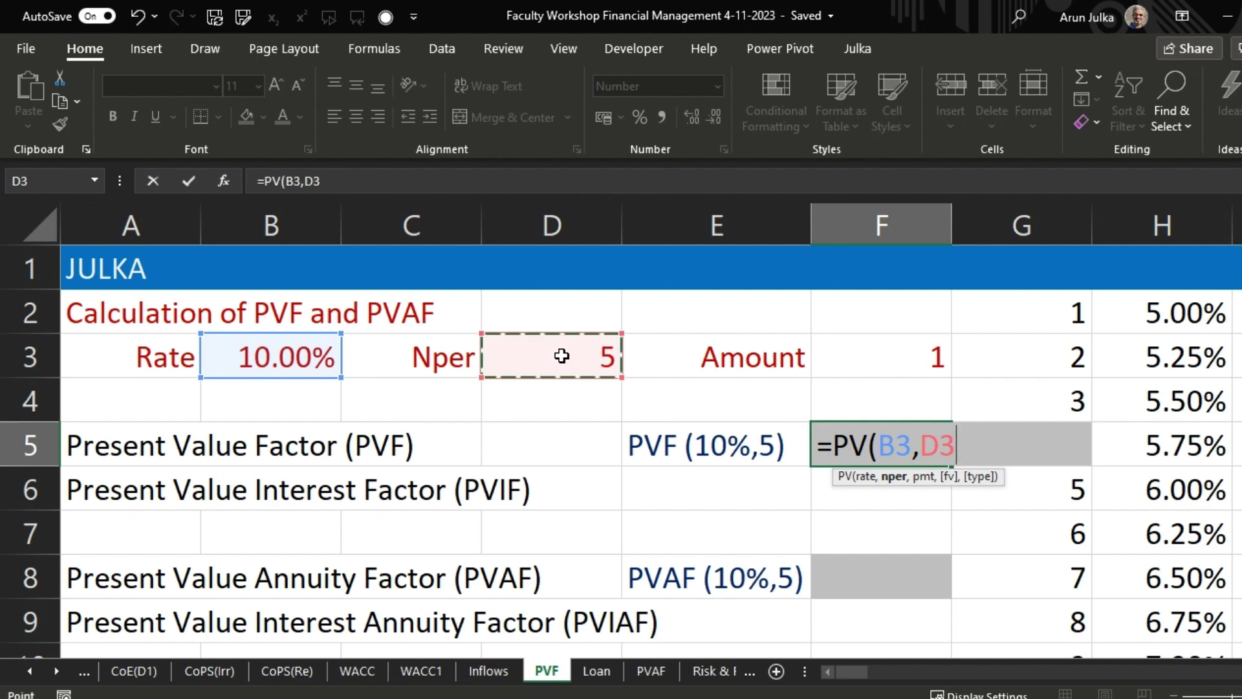
pyautogui.write(',')
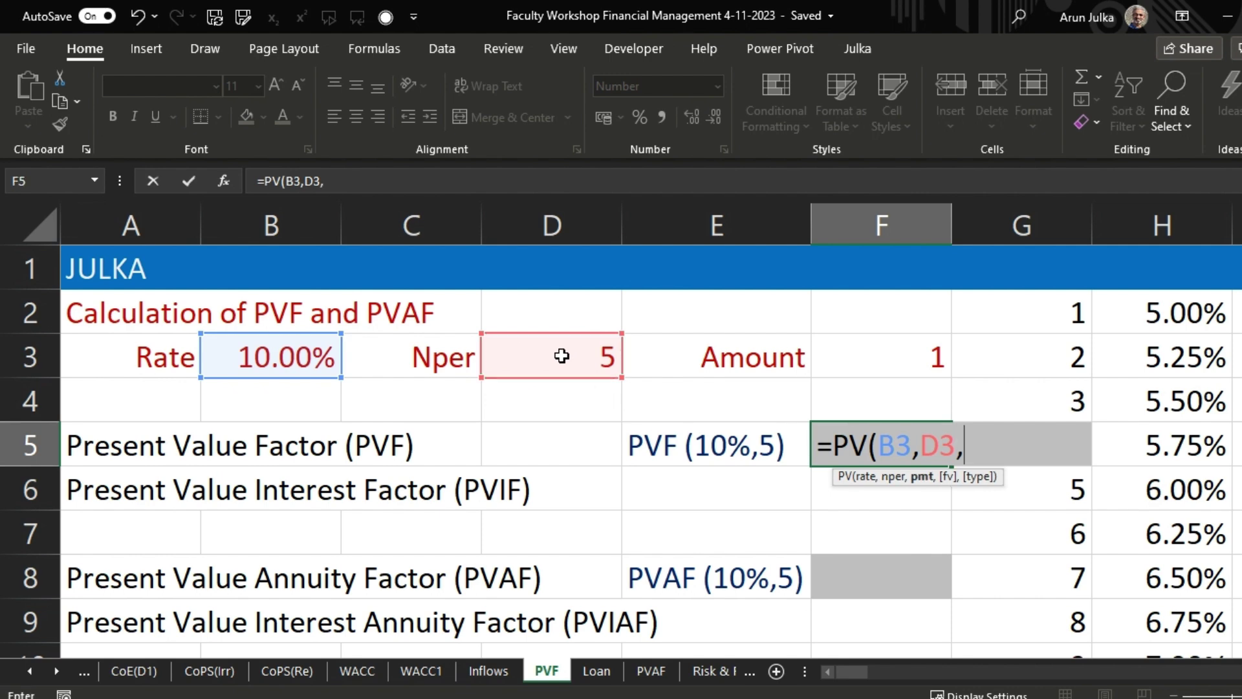
pyautogui.write(',')
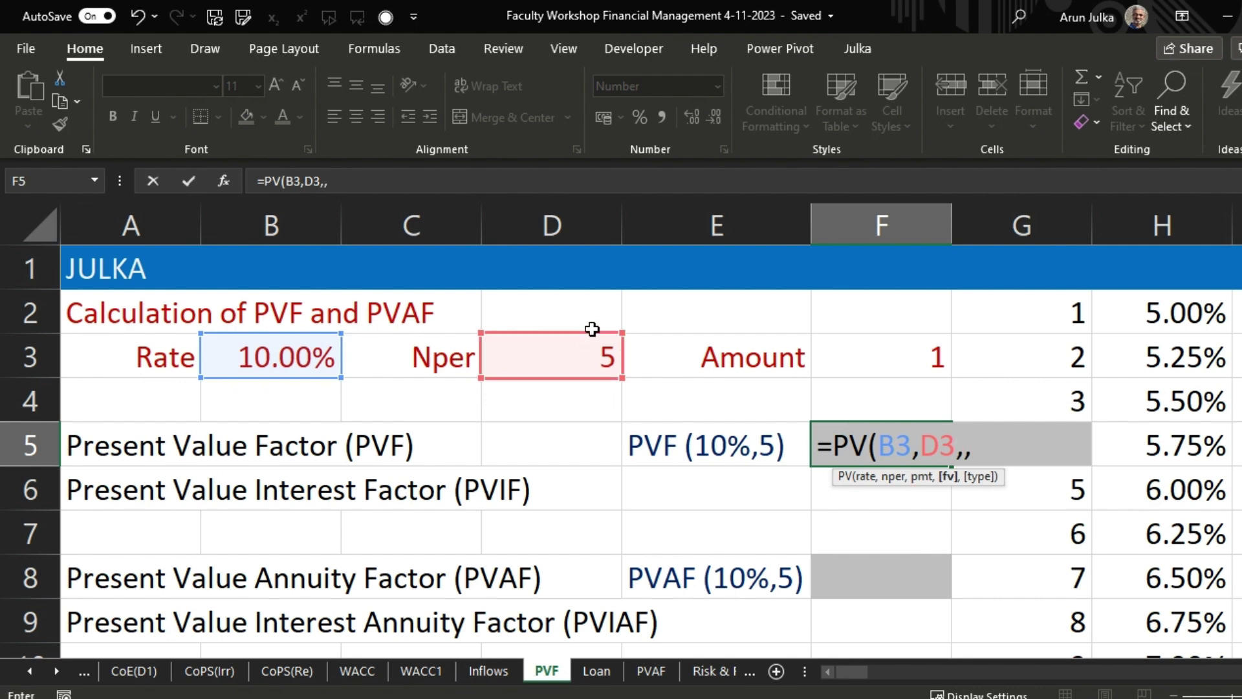
pyautogui.click(894, 352)
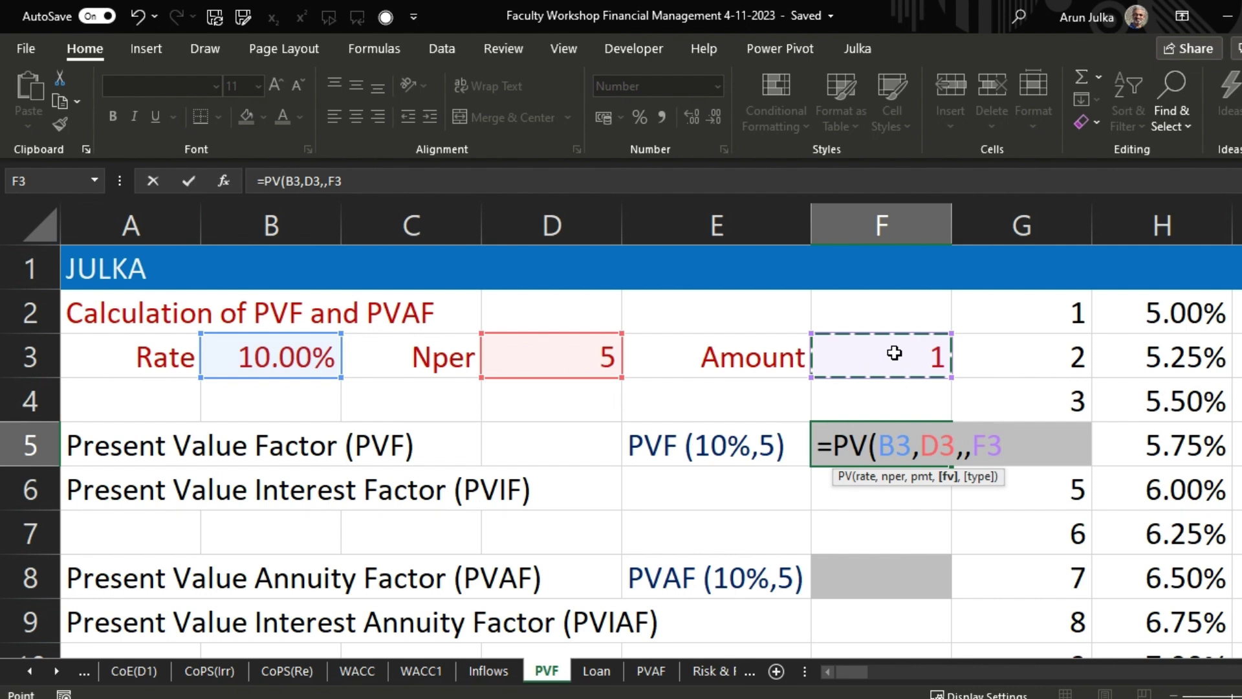
# Step: Negate F3 and add type 0 to complete F5 as =PV(B3,D3,,-F3,0)
pyautogui.click(977, 448)
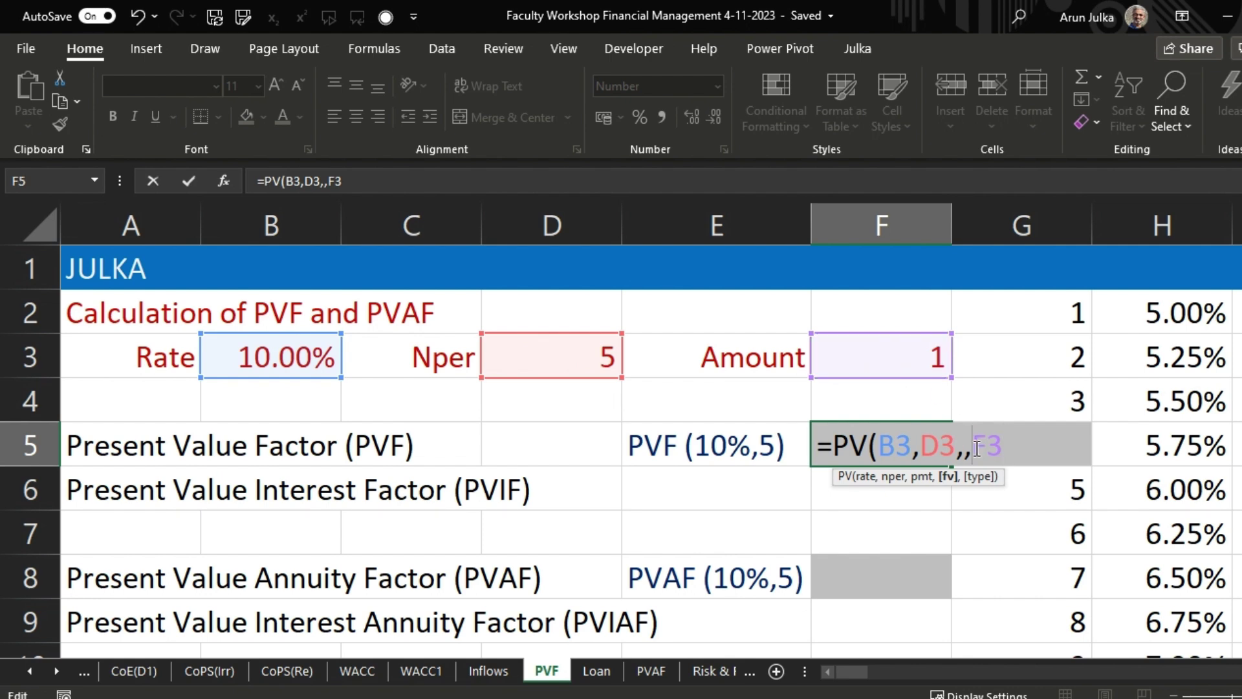
pyautogui.write('-')
pyautogui.click(1025, 444)
pyautogui.write(',')
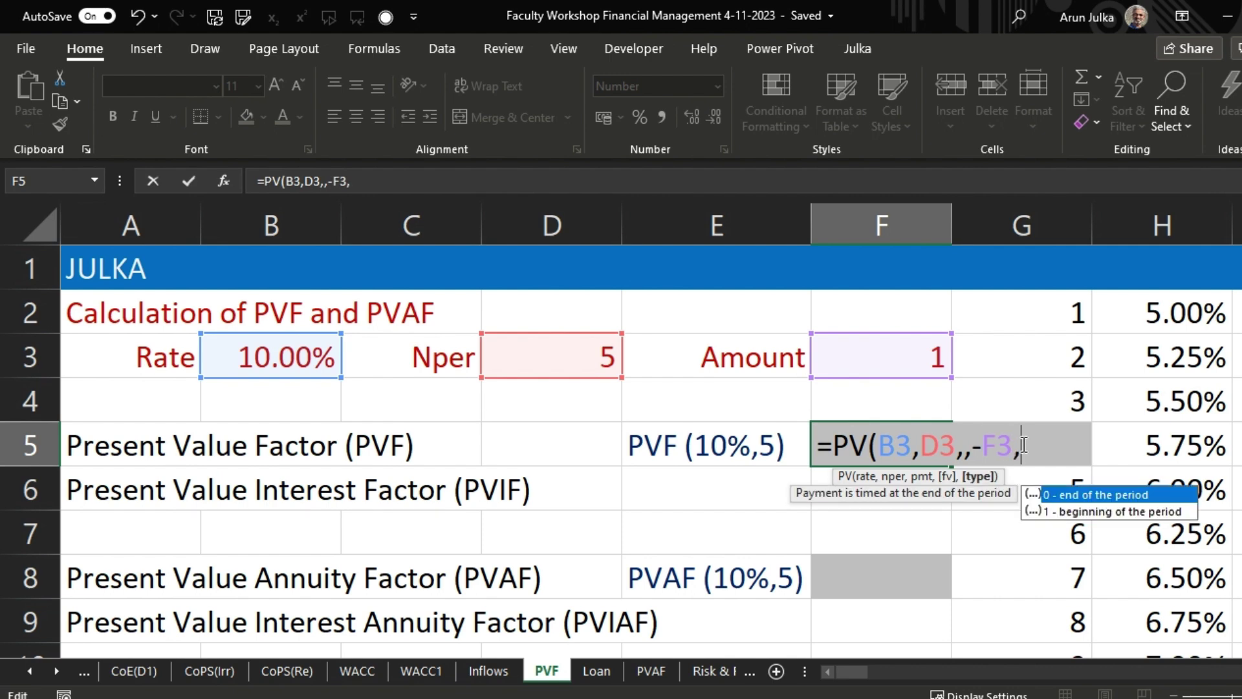
pyautogui.click(1091, 495)
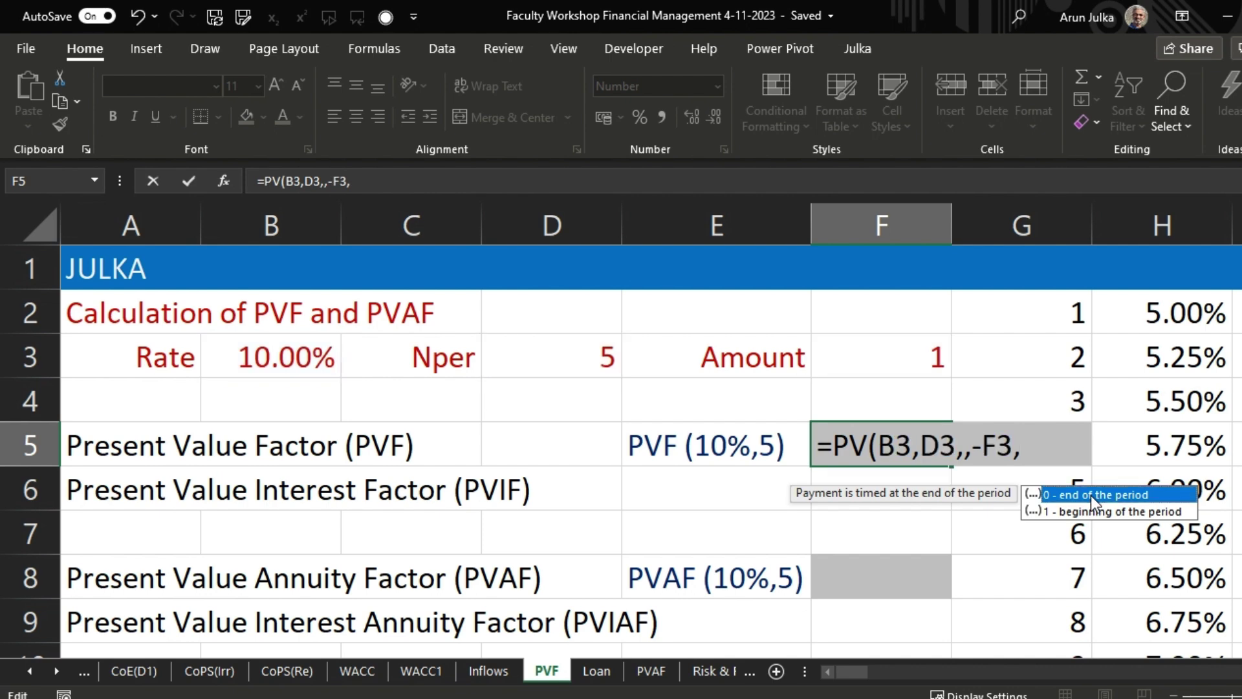
pyautogui.doubleClick(1091, 495)
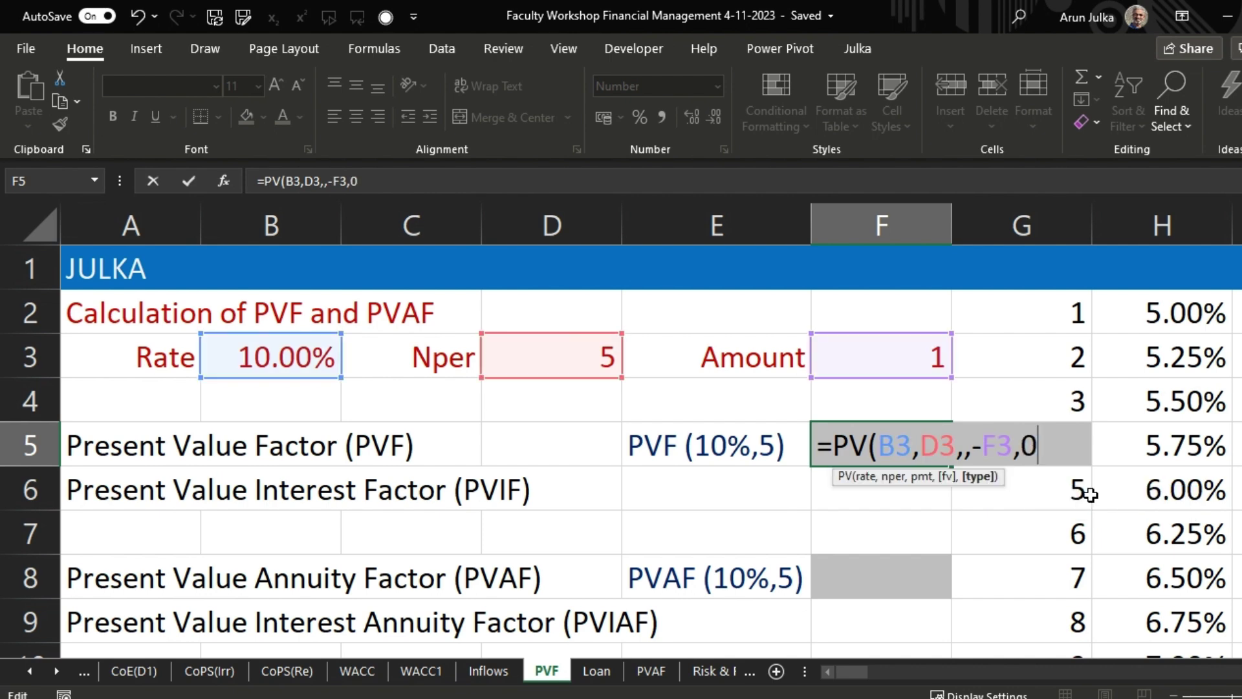
pyautogui.write(')')
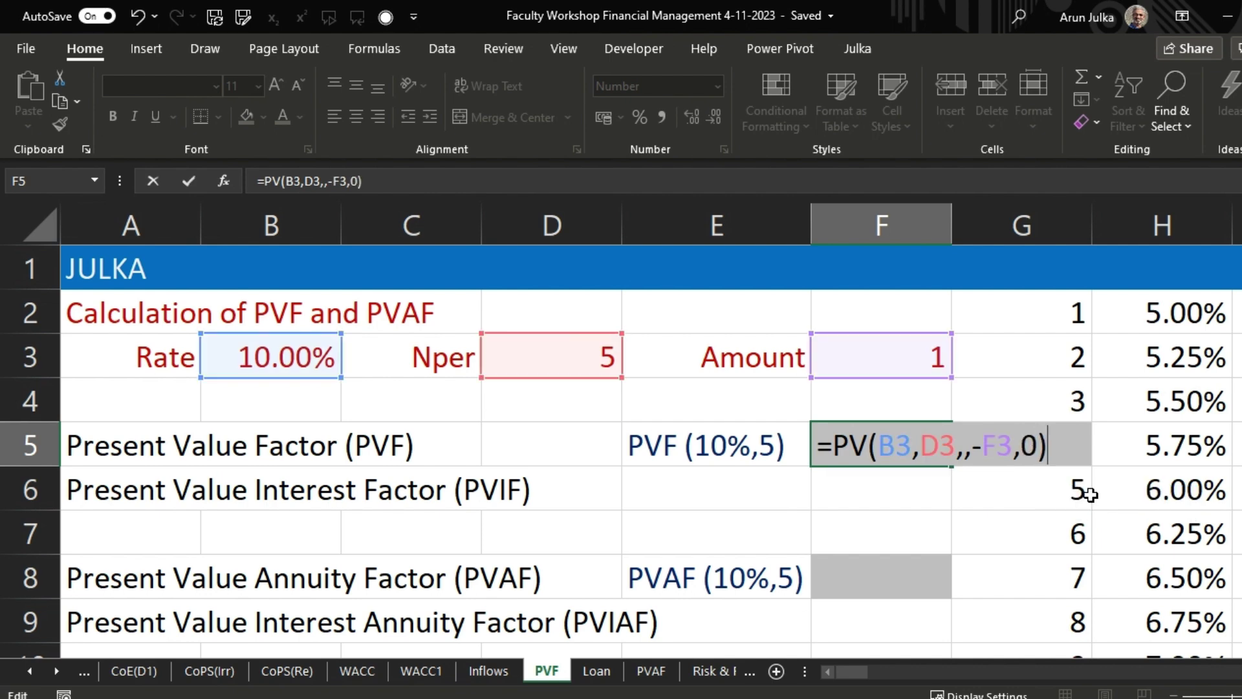
pyautogui.press('Return')
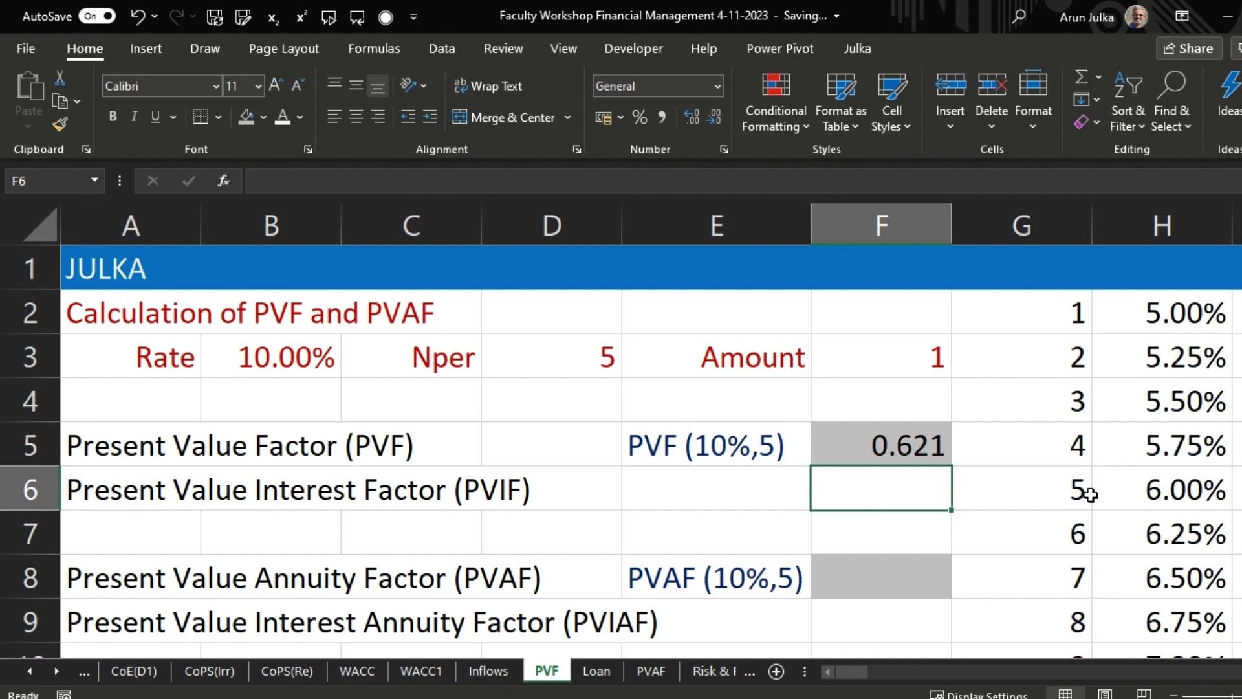
pyautogui.click(886, 588)
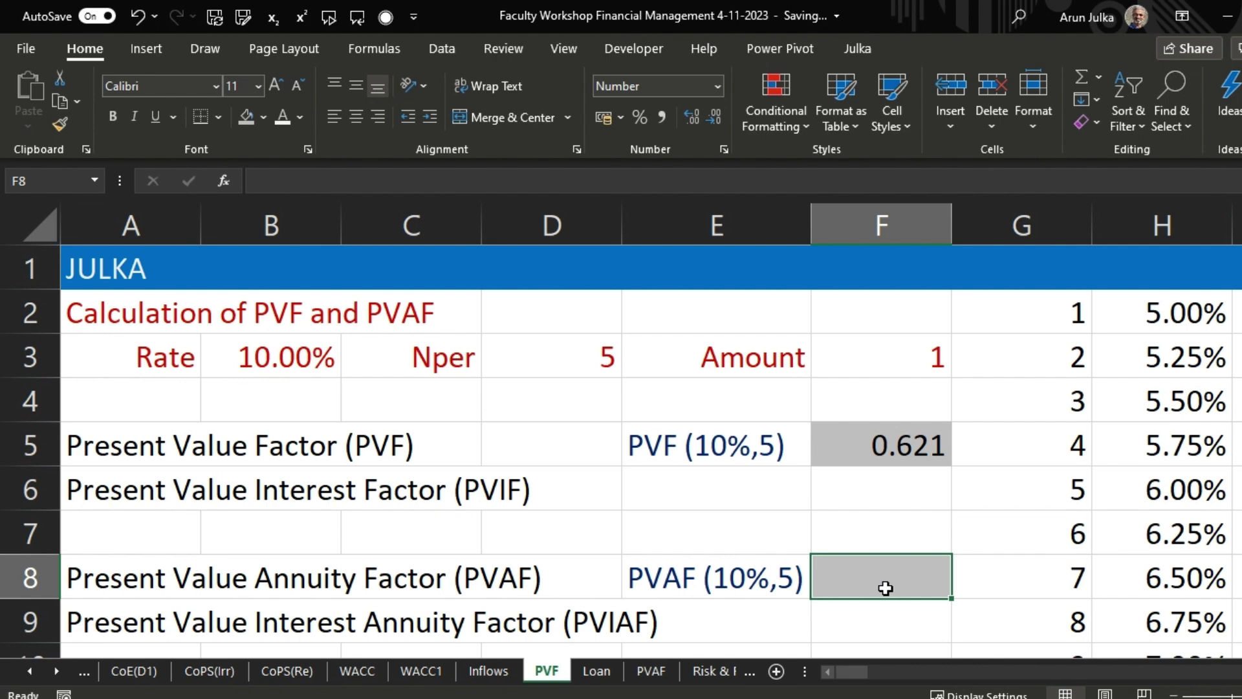
# Step: Begin a PV formula in F8 using B3 as rate, D3 as periods and F3 as payment
pyautogui.write('=P')
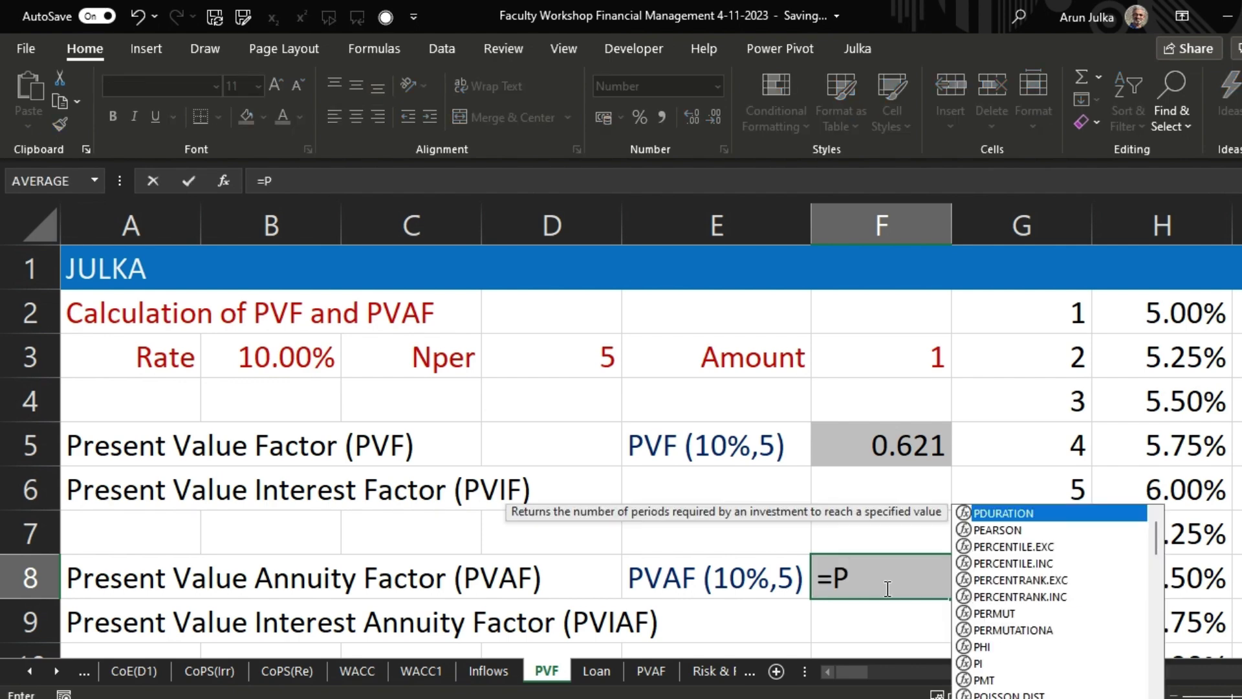
pyautogui.write('V')
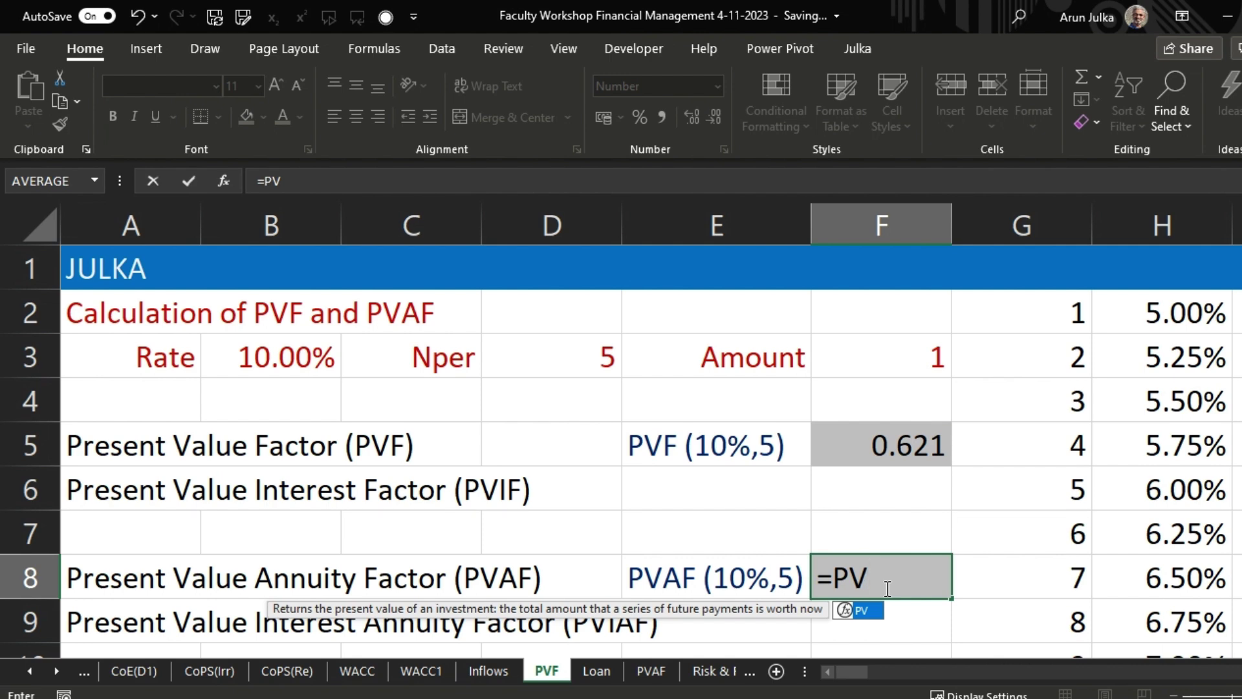
pyautogui.doubleClick(859, 612)
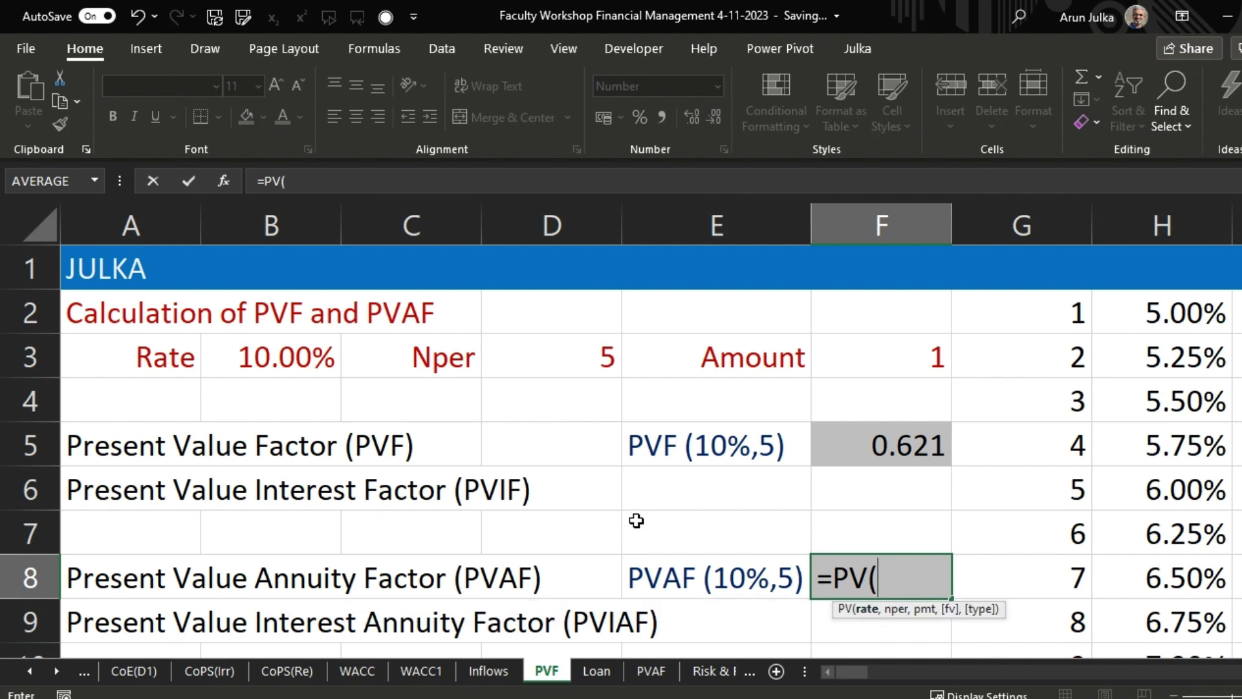
pyautogui.click(308, 348)
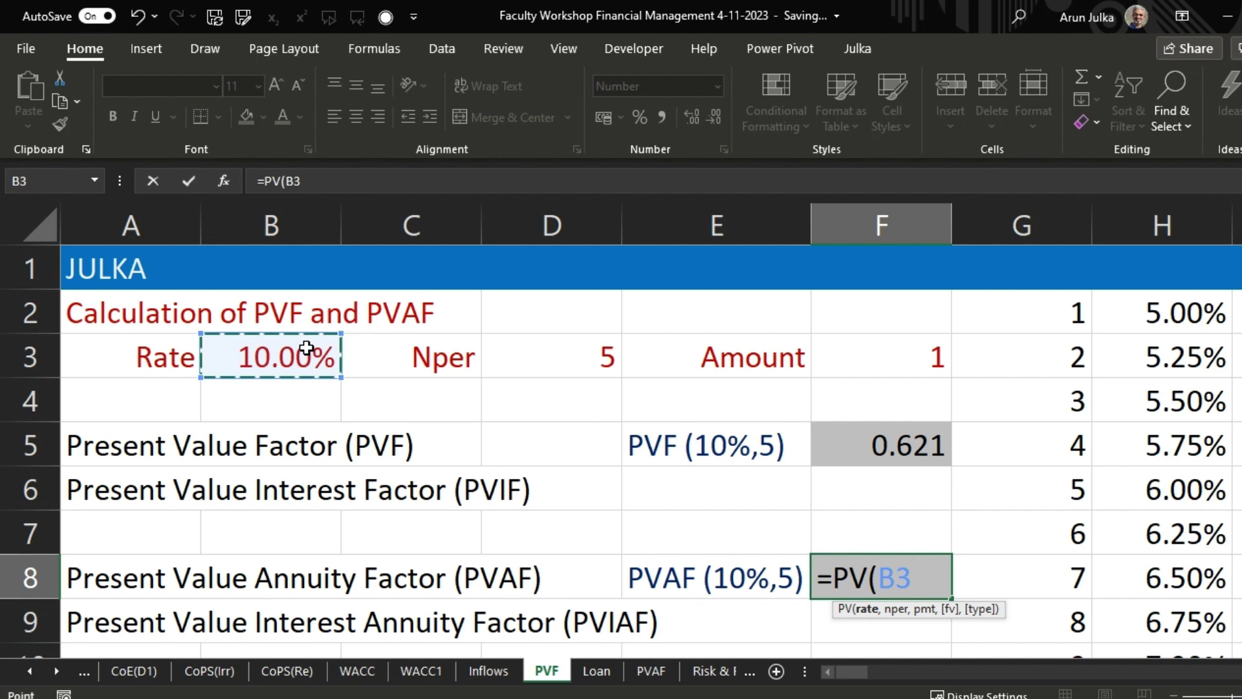
pyautogui.write(',')
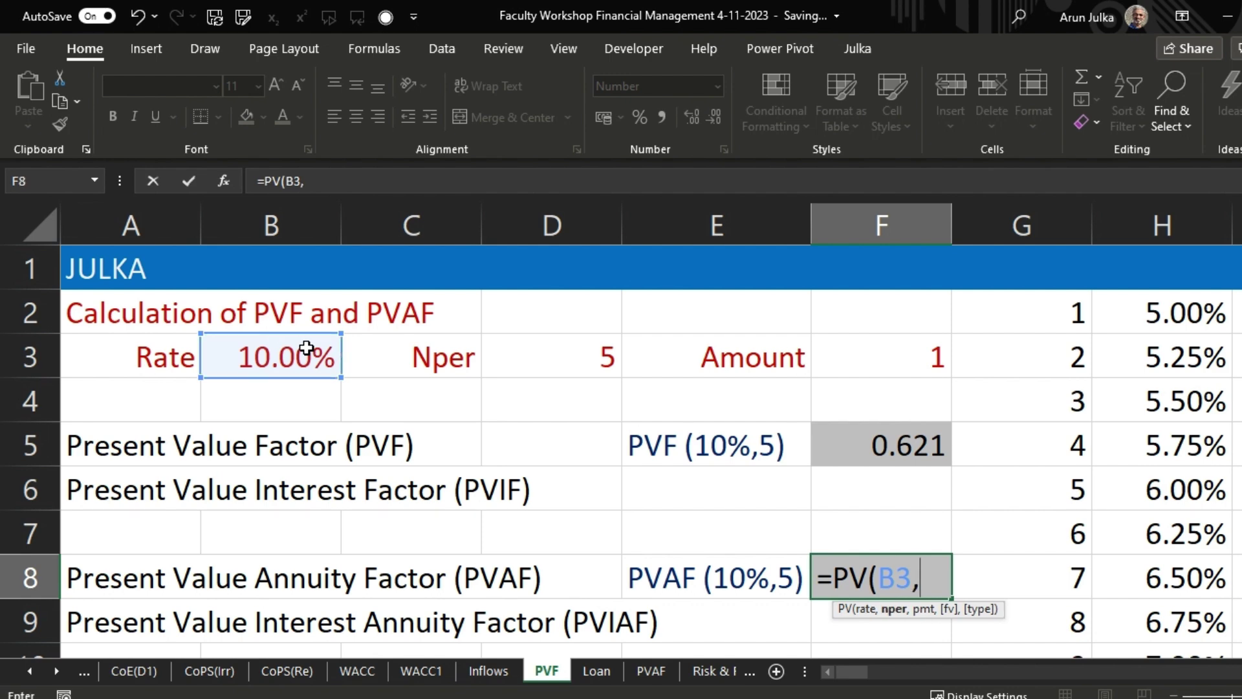
pyautogui.click(543, 355)
pyautogui.write(',')
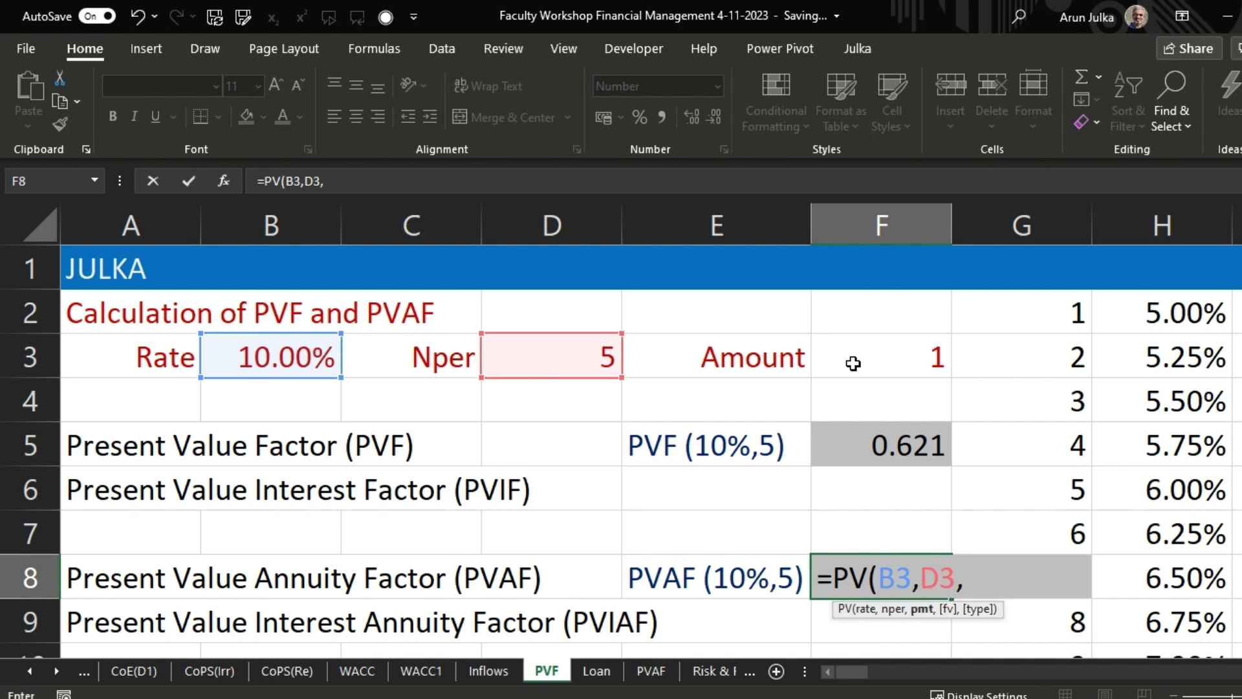
pyautogui.click(853, 364)
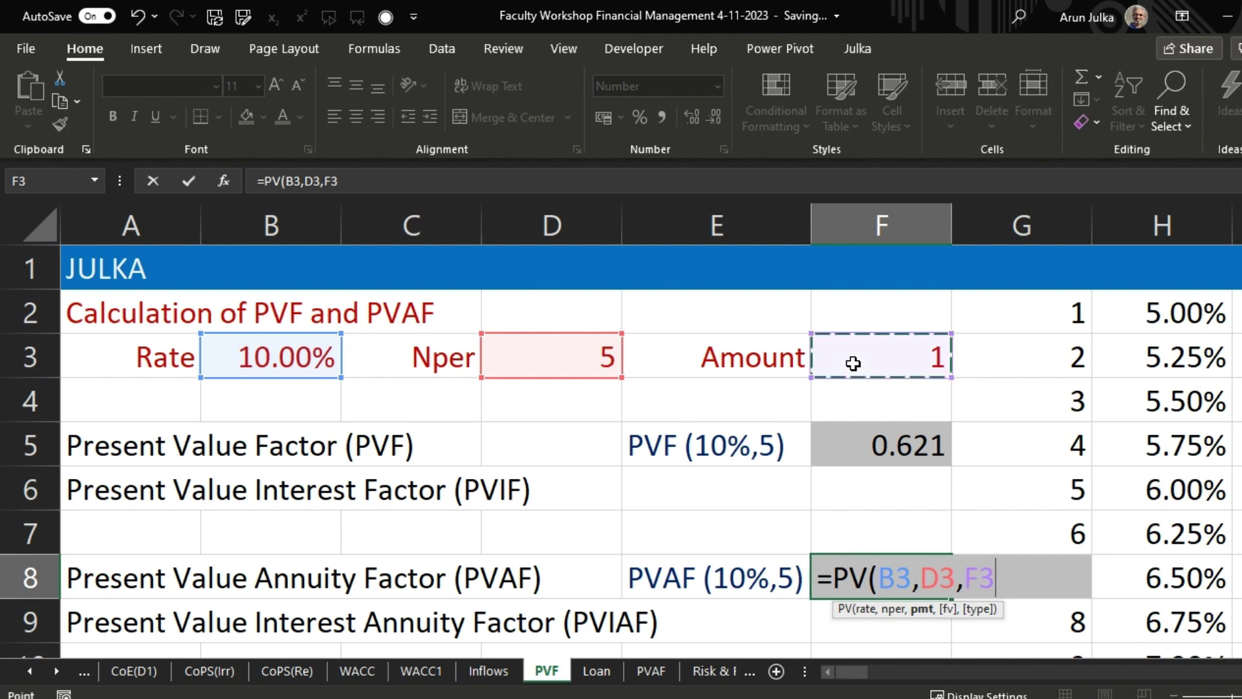
# Step: Negate F3 and add type 0 to complete F8 as =PV(B3,D3,-F3,0), giving 3.791
pyautogui.click(964, 579)
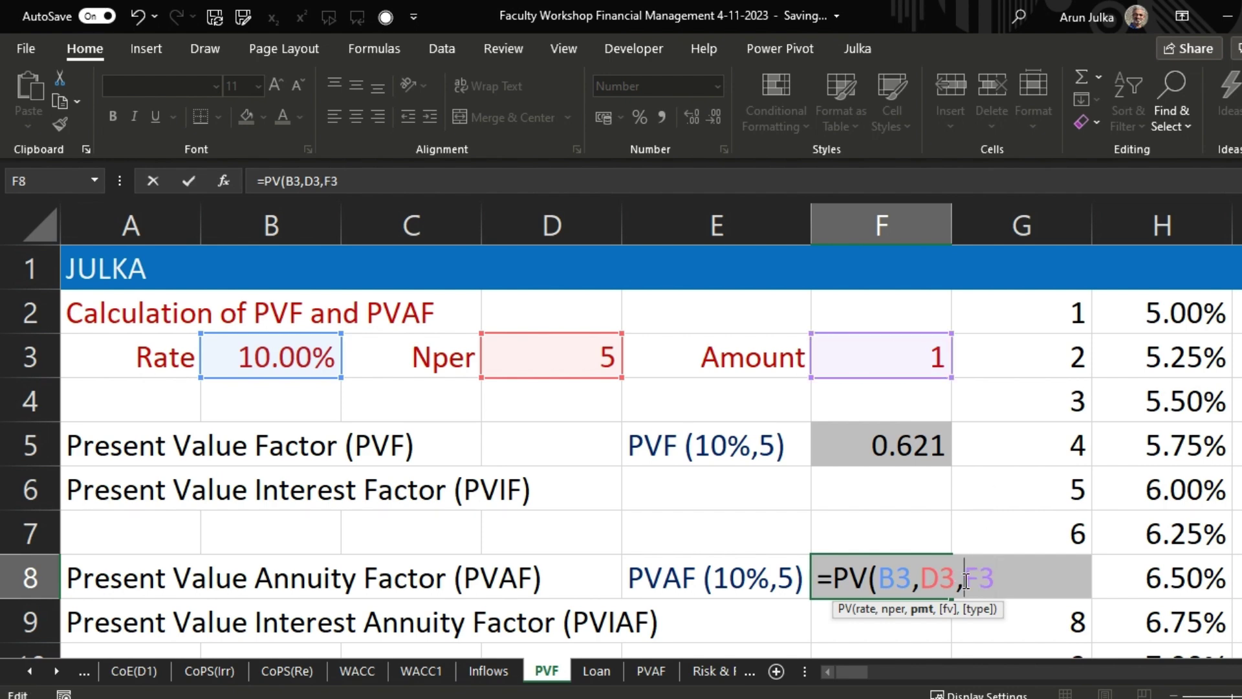
pyautogui.write('-')
pyautogui.click(1016, 583)
pyautogui.write(',')
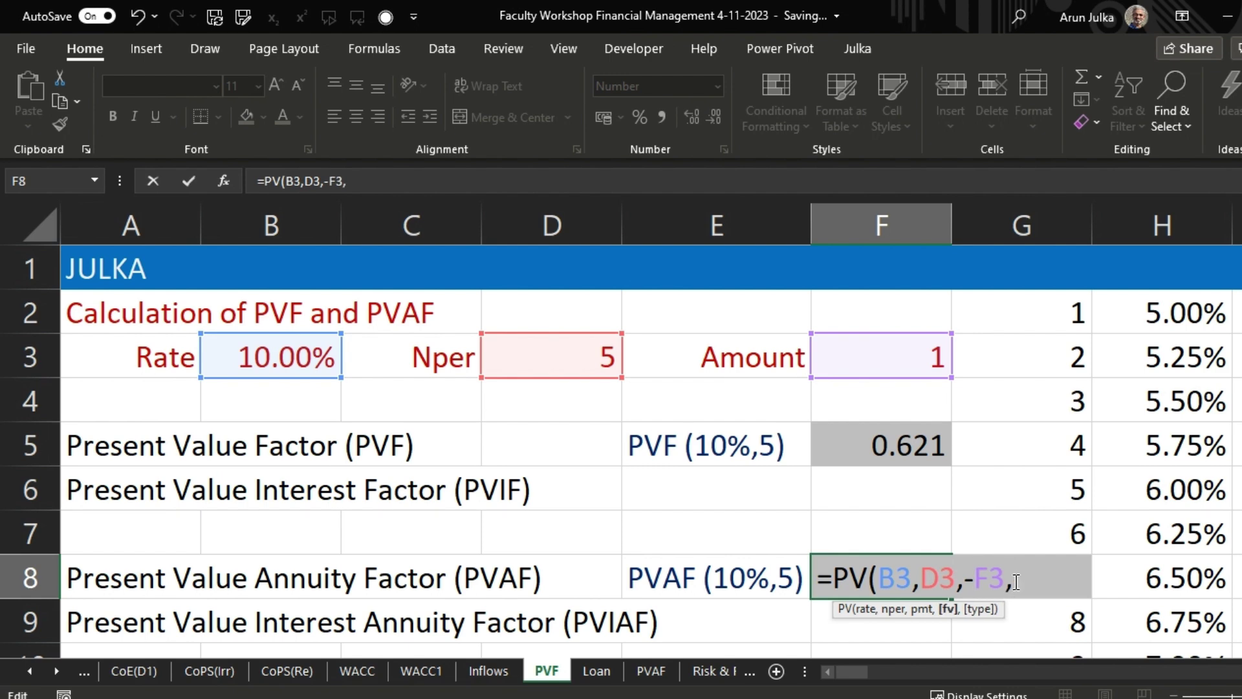
pyautogui.write('0 )')
pyautogui.press('Return')
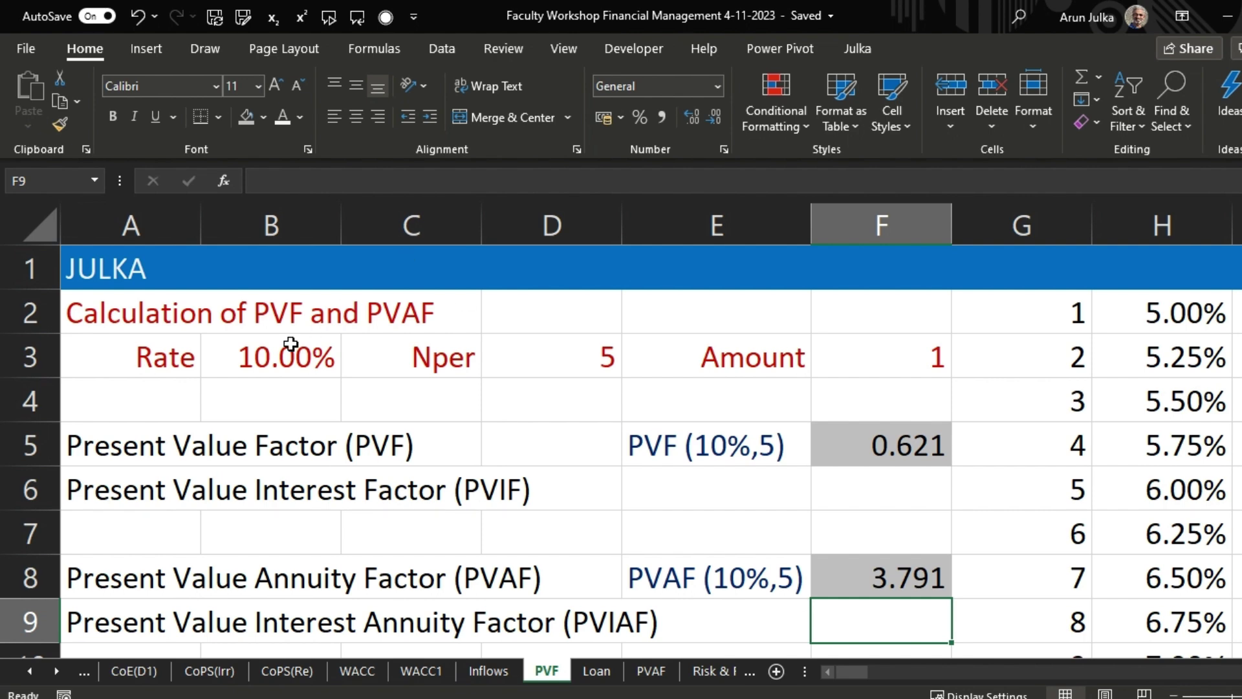
pyautogui.click(271, 363)
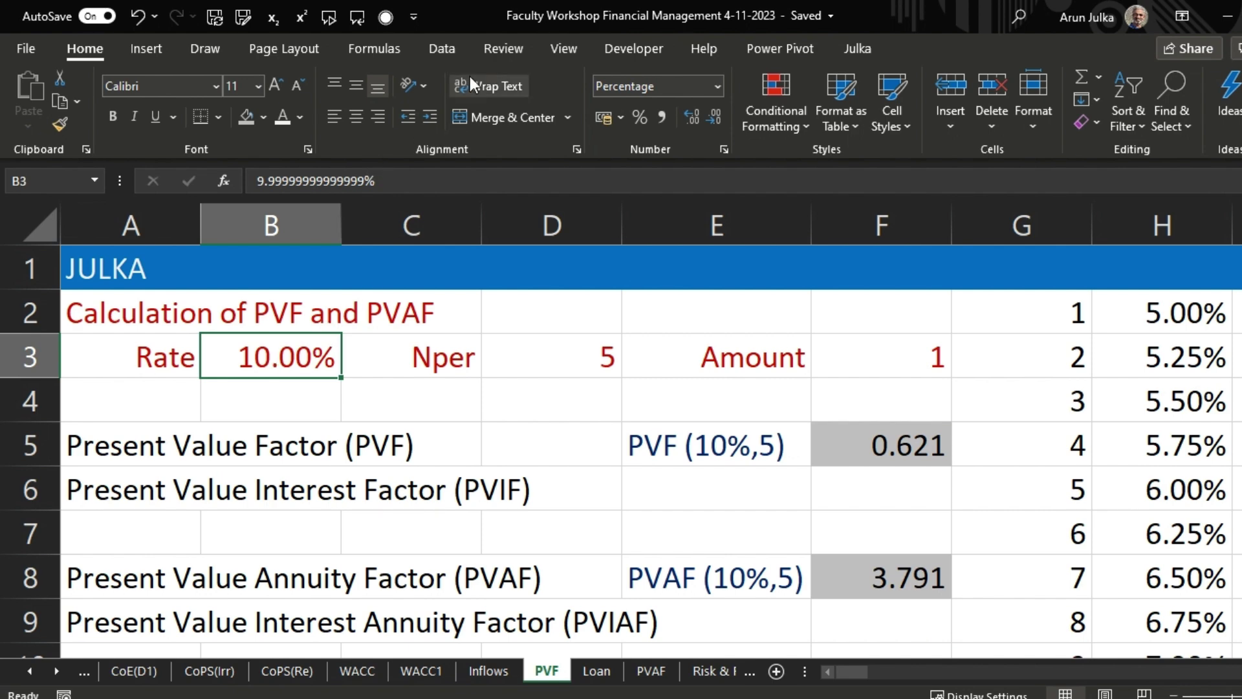
# Step: Give the Rate cell B3 a validation list sourced from $H$2:$H$101
pyautogui.click(442, 49)
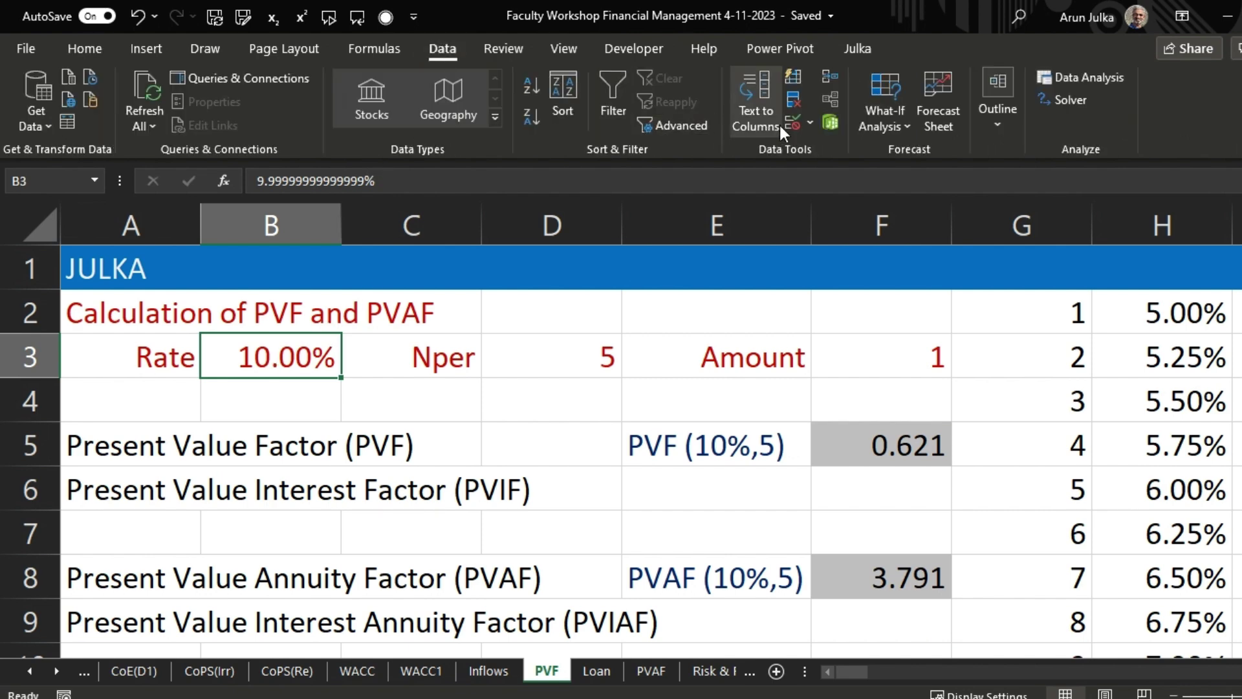
pyautogui.click(798, 123)
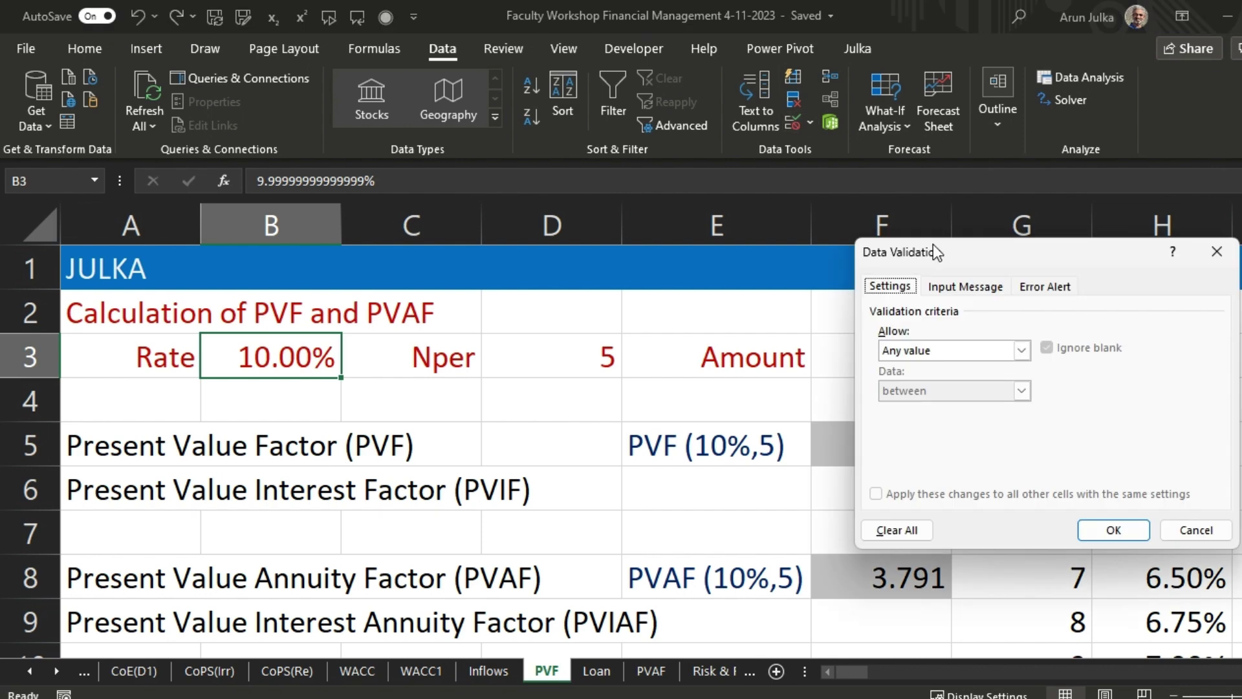
pyautogui.click(1027, 349)
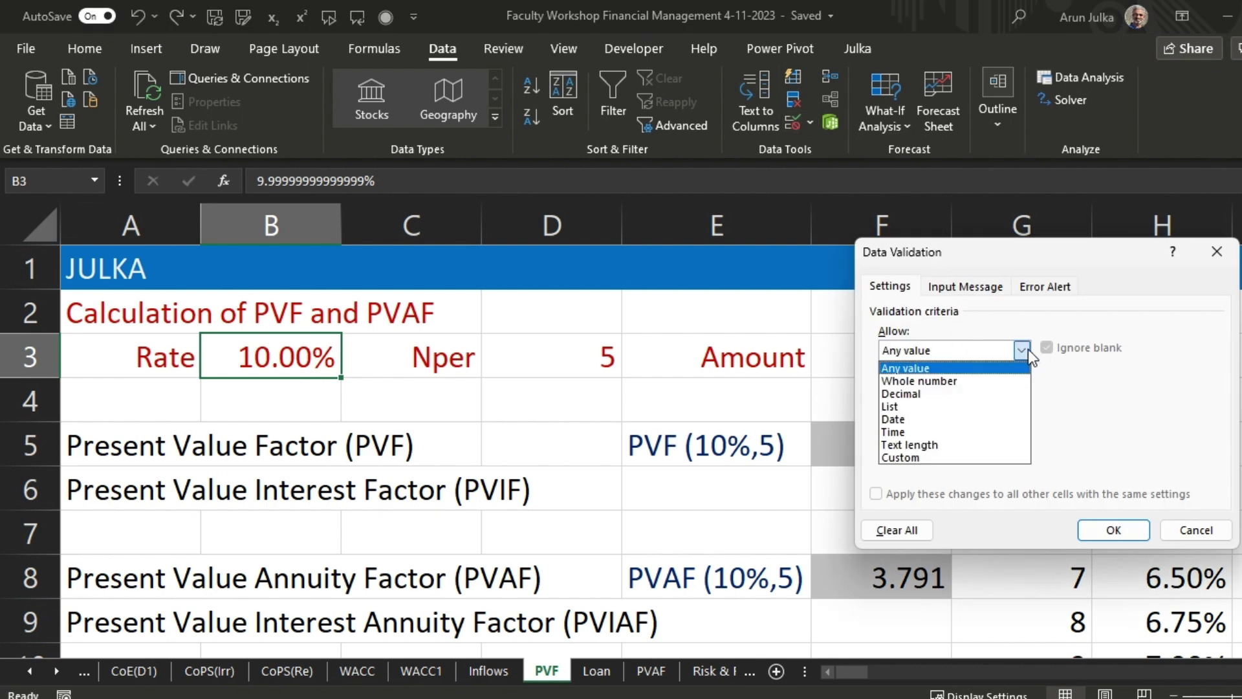
pyautogui.click(915, 406)
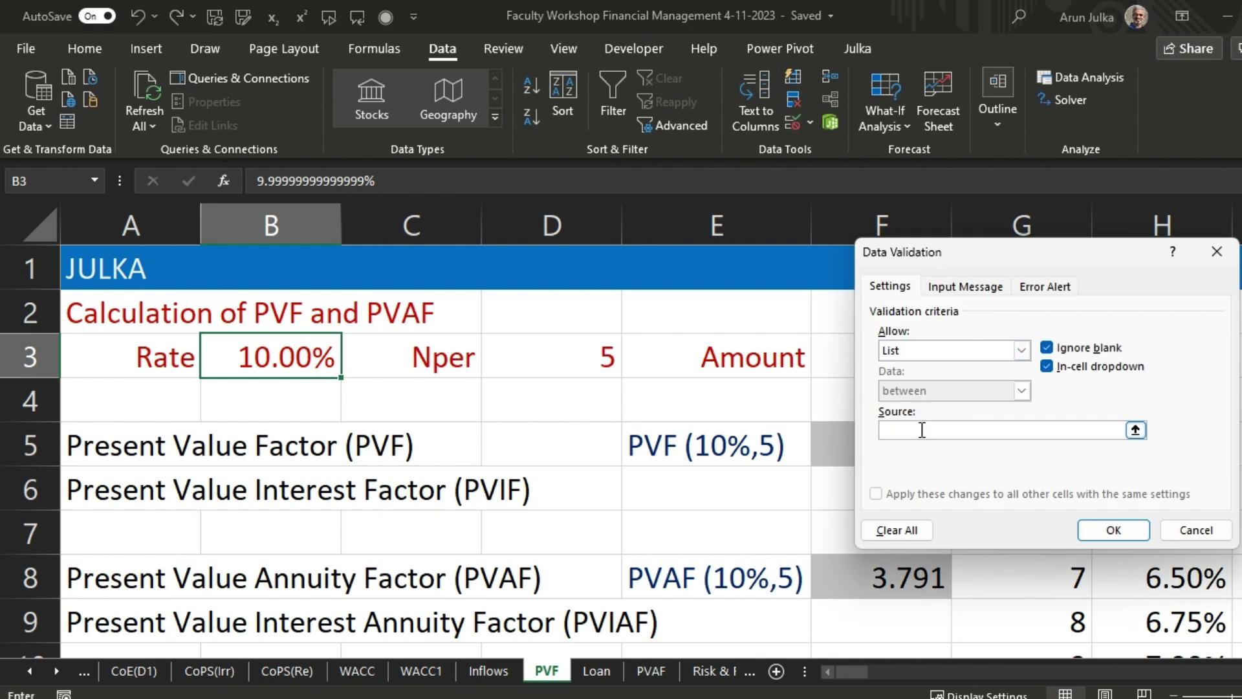
pyautogui.moveTo(1034, 259); pyautogui.dragTo(755, 283)
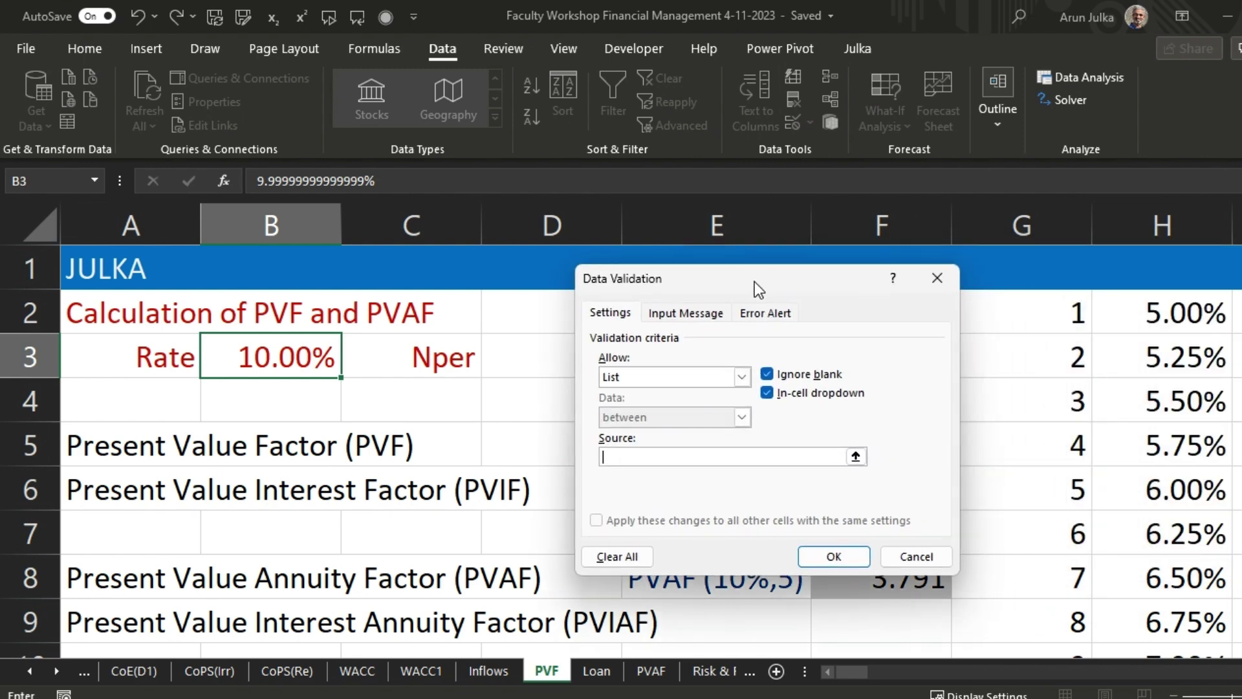
pyautogui.click(1178, 317)
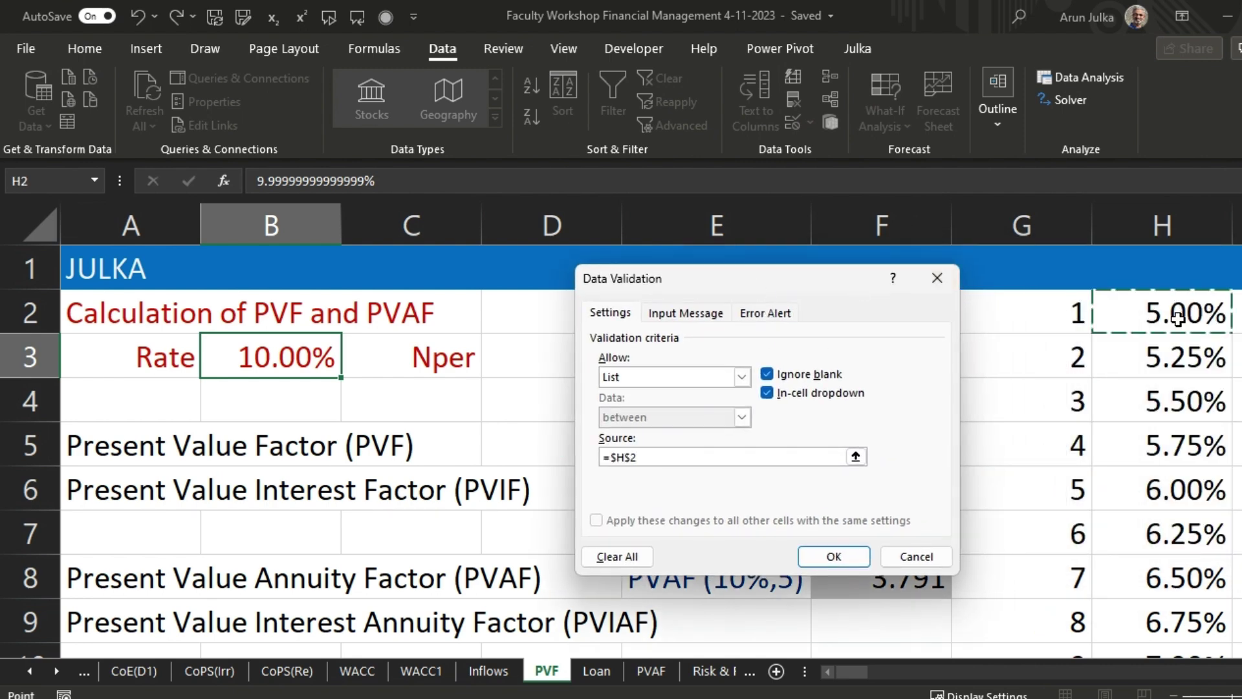
pyautogui.hotkey('ctrl', 'shift', 'Down')
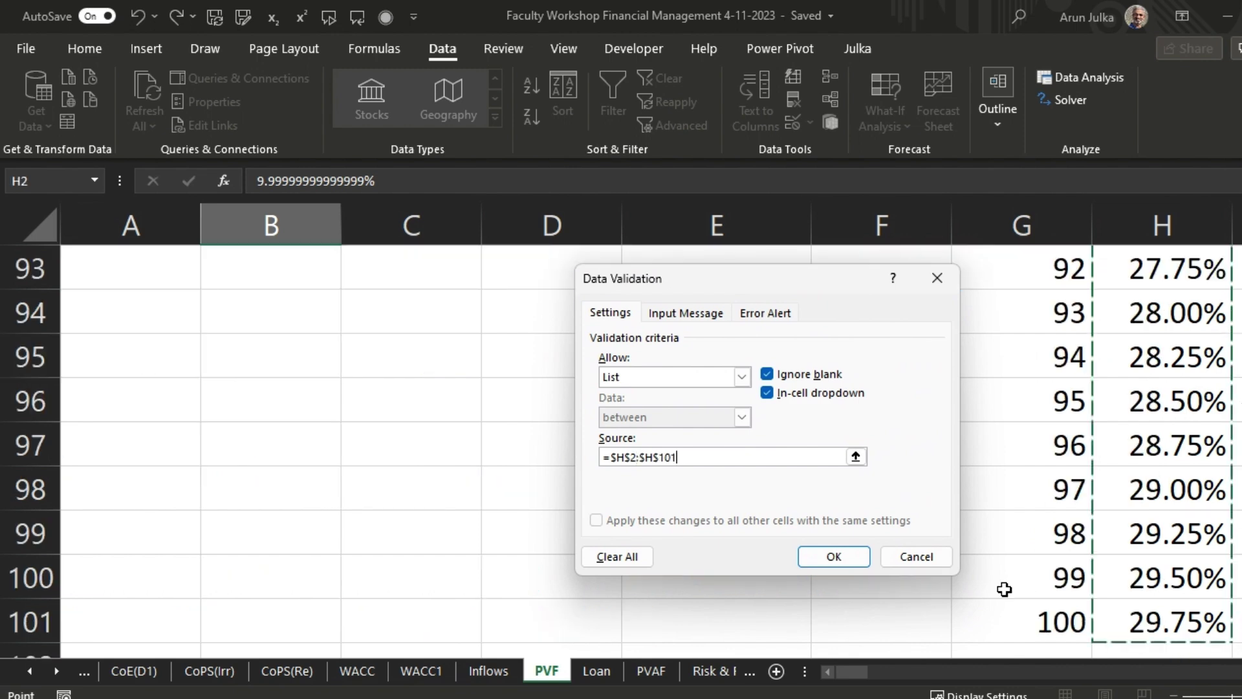
pyautogui.click(827, 561)
# Step: Check B3's new rate dropdown without changing it, then select the Nper cell D3
pyautogui.scroll(20, 854, 483)
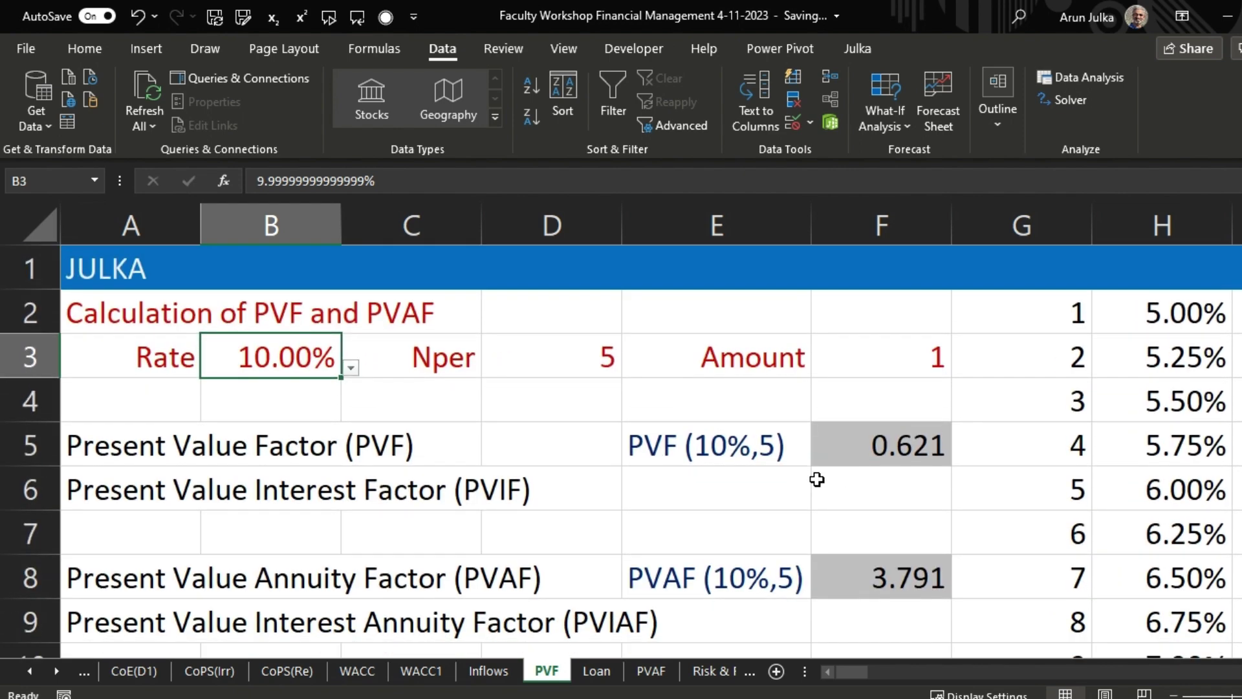
pyautogui.click(351, 369)
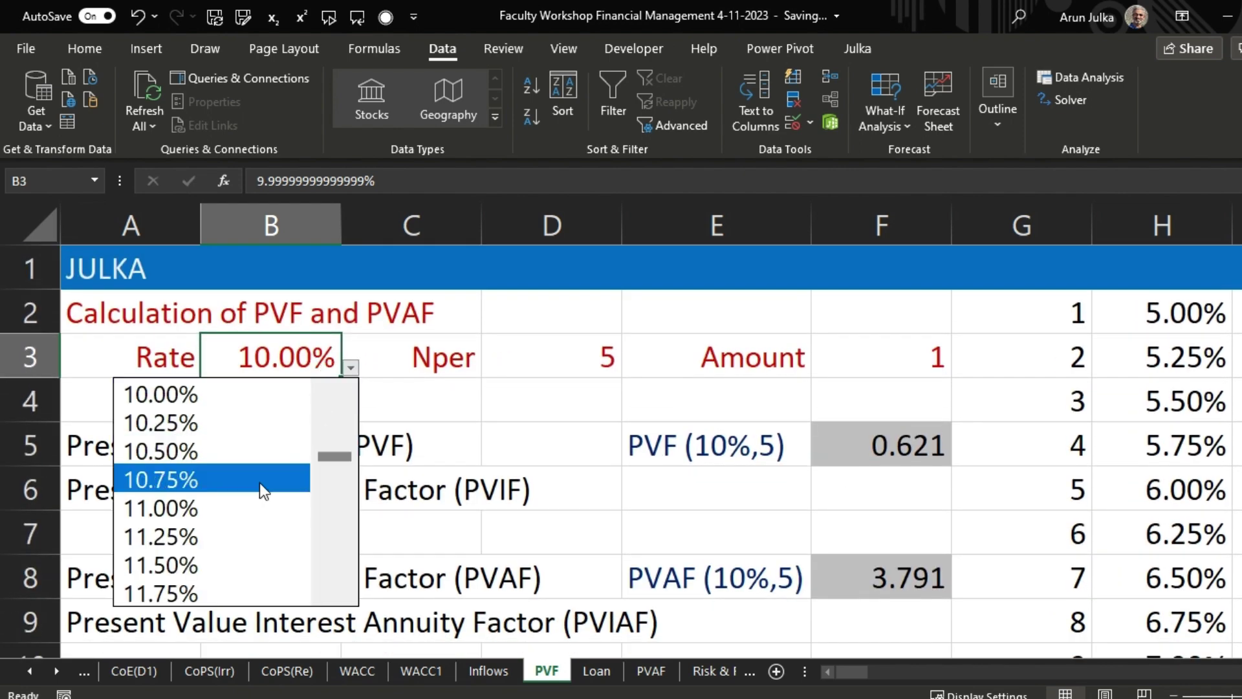
pyautogui.press('Escape')
pyautogui.click(592, 348)
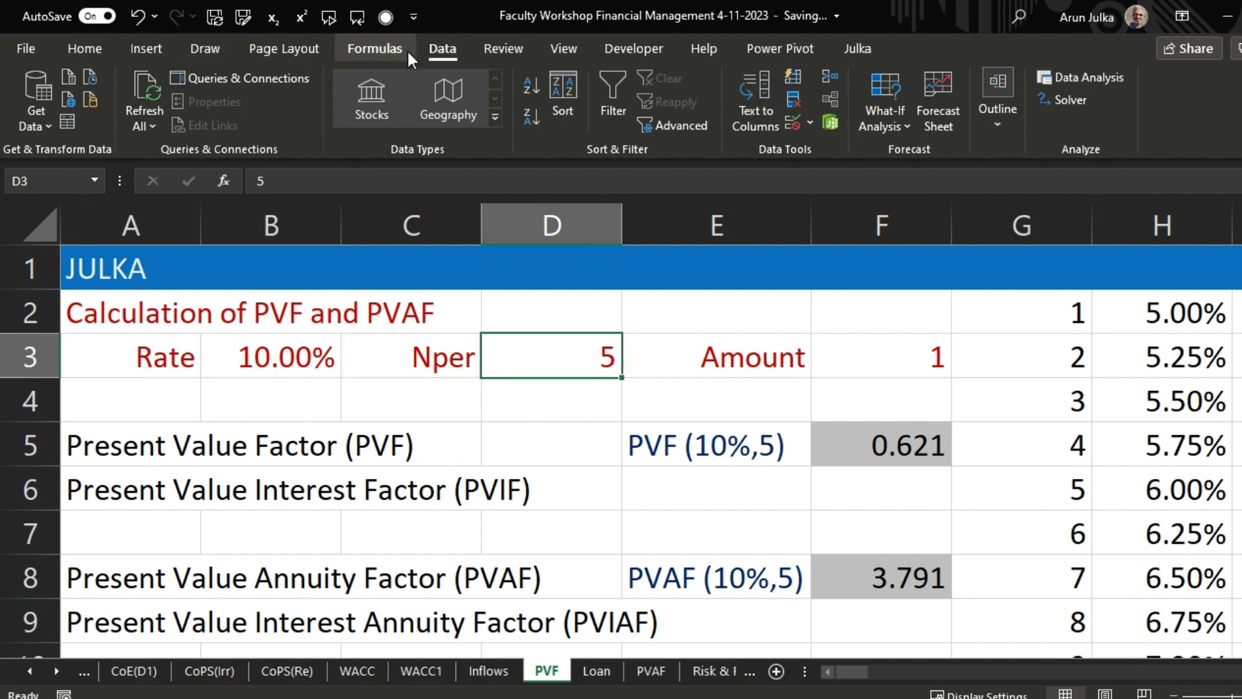
# Step: Give the Nper cell D3 a validation list sourced from $G$2:$G$101, then return to A1
pyautogui.click(799, 123)
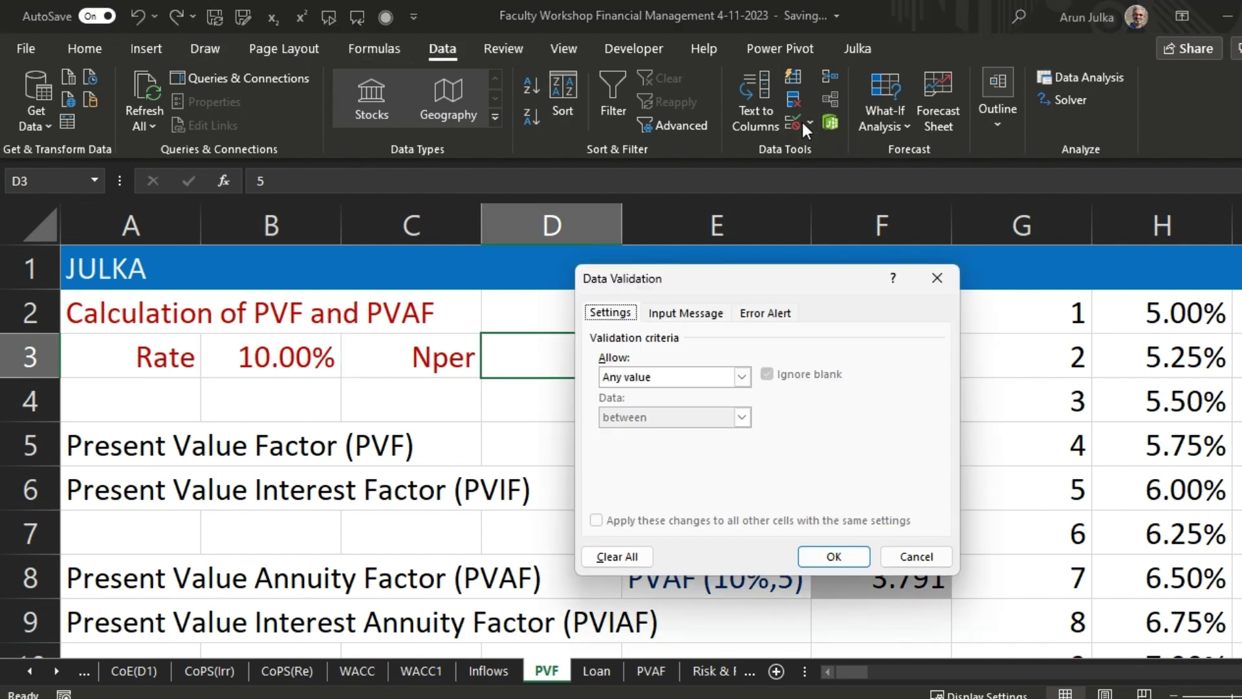
pyautogui.click(741, 377)
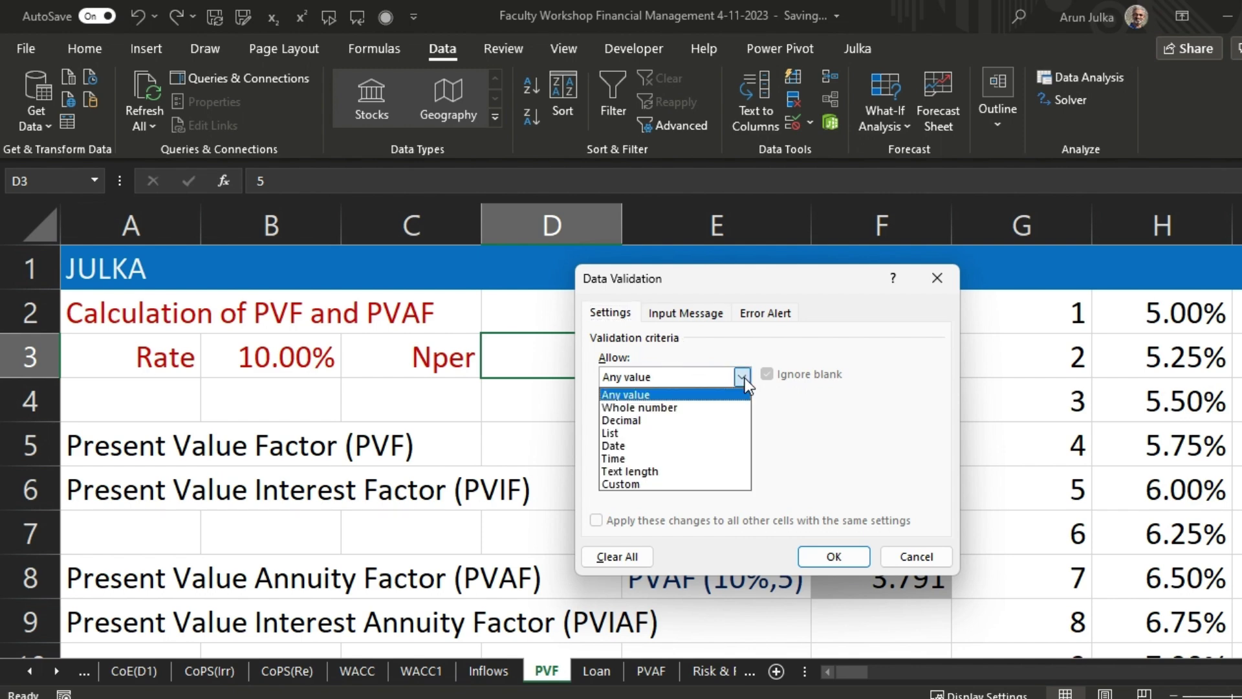
pyautogui.click(655, 434)
pyautogui.click(636, 456)
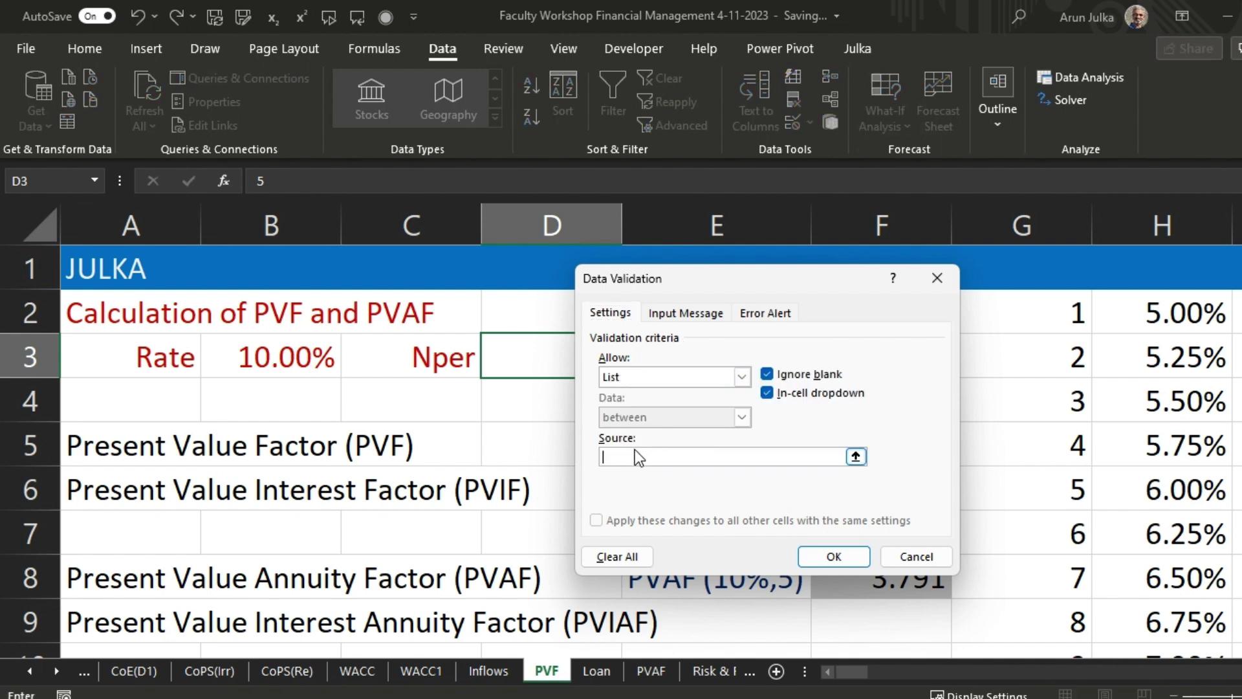
pyautogui.click(1060, 313)
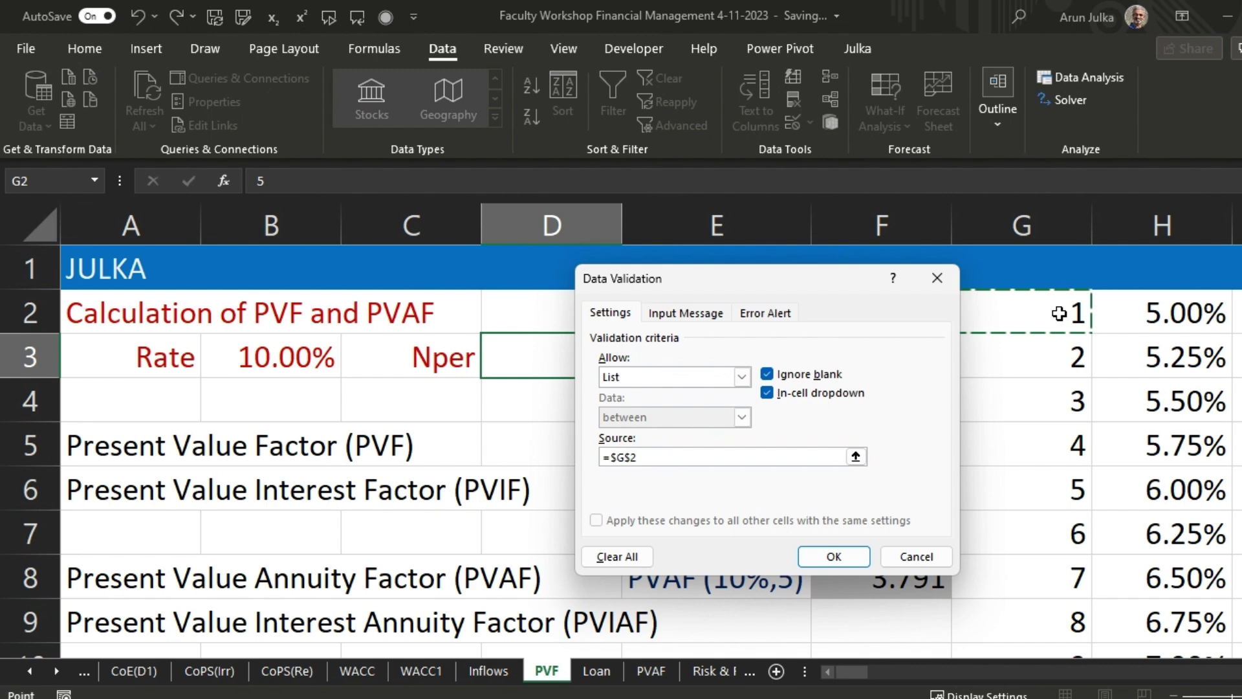
pyautogui.hotkey('ctrl', 'shift', 'Down')
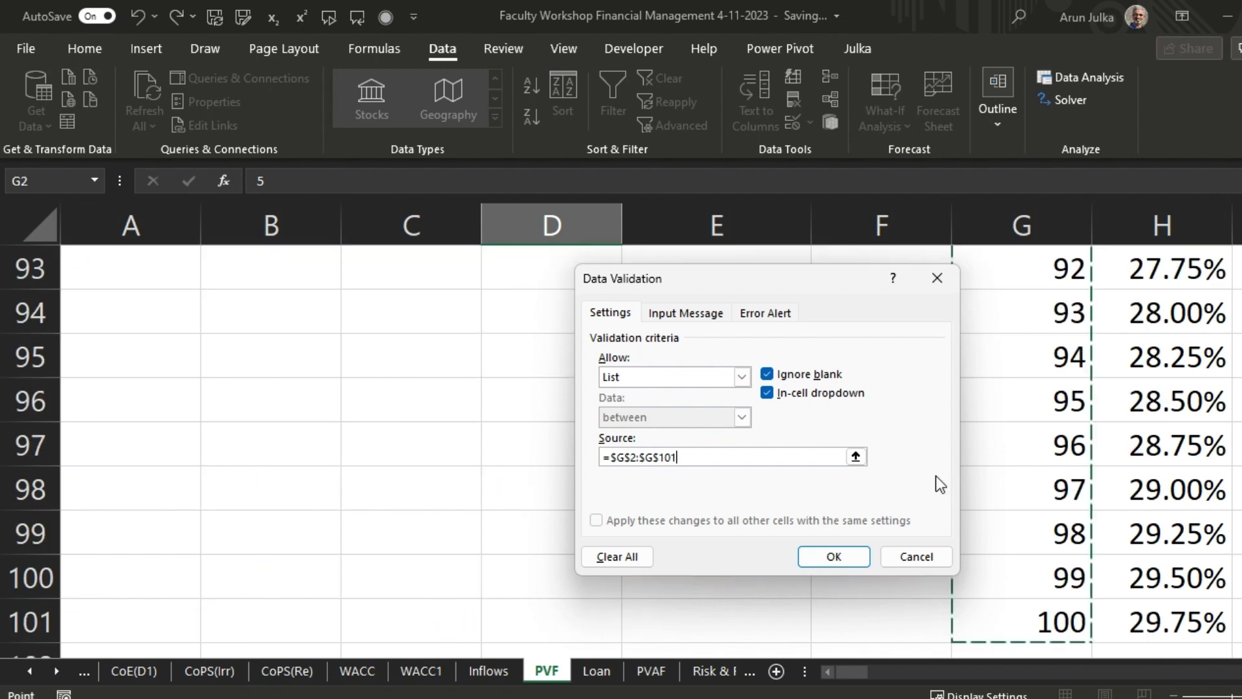
pyautogui.click(849, 555)
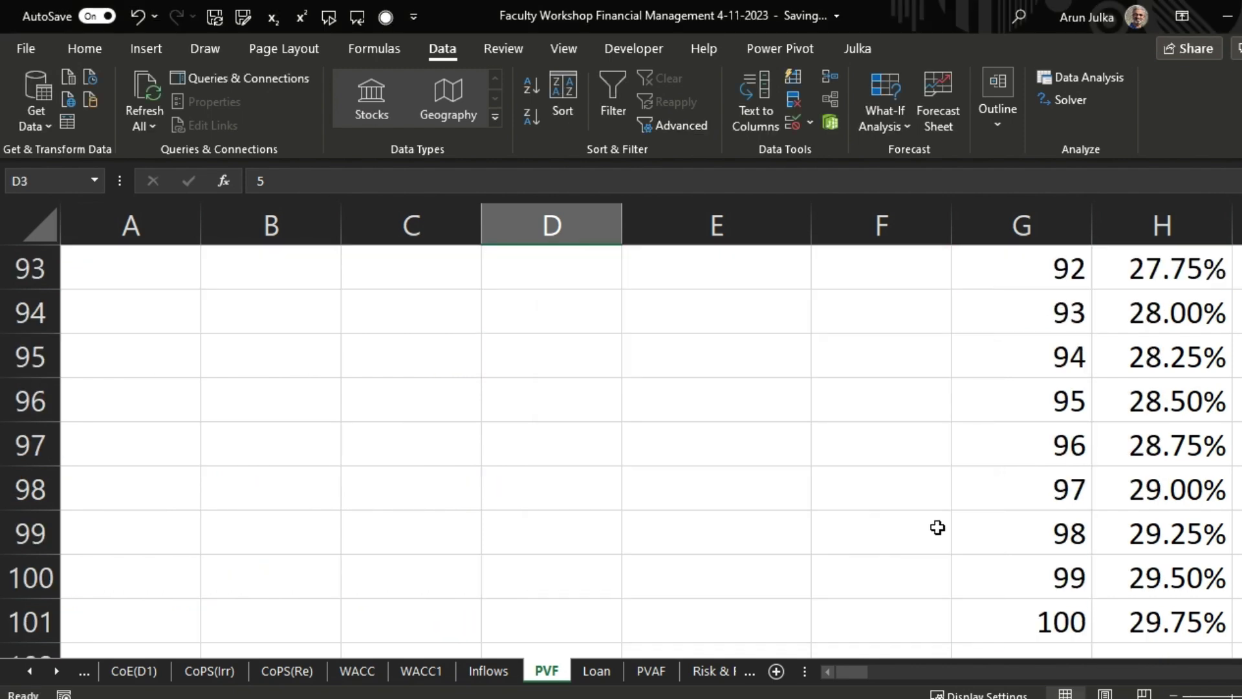
pyautogui.hotkey('ctrl', 'Home')
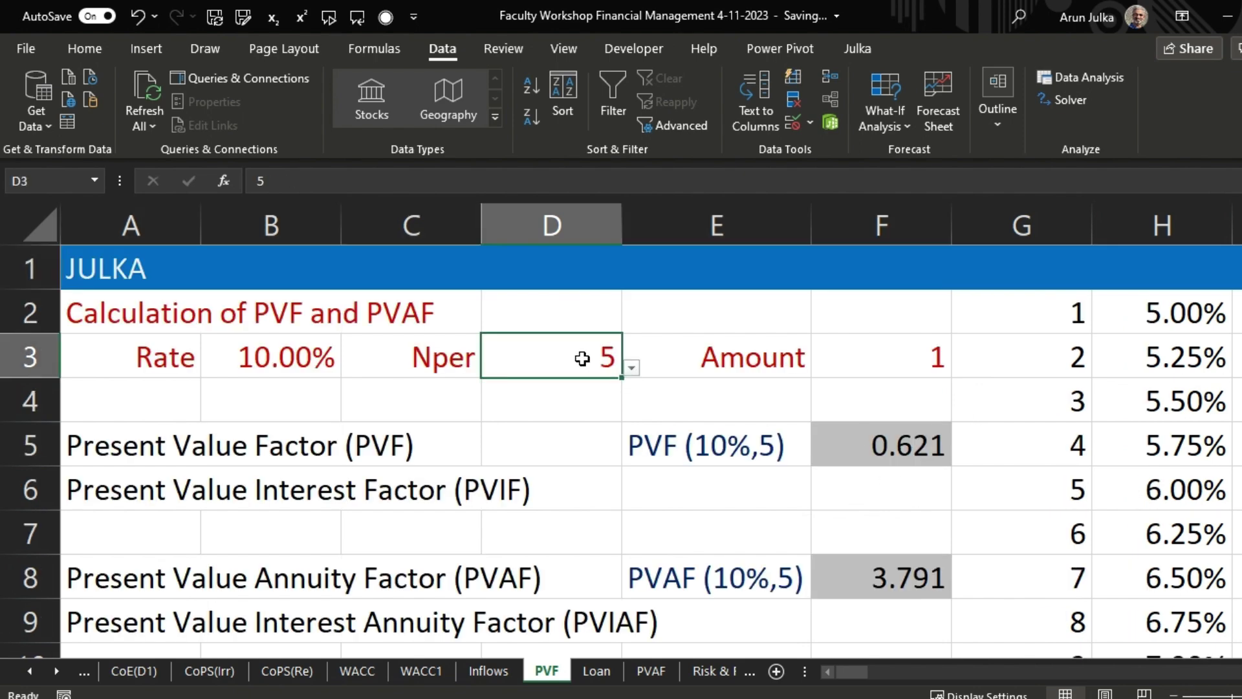
# Step: Set the Rate in B3 to 6.00% from its dropdown list
pyautogui.click(631, 369)
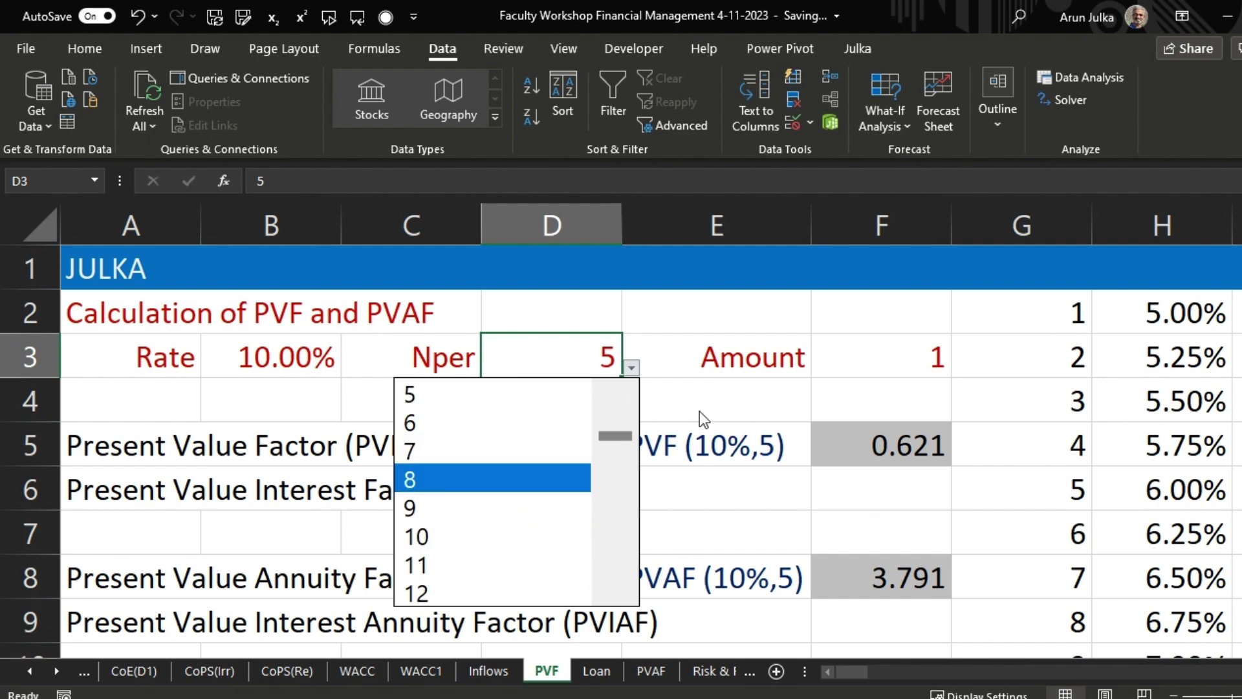
pyautogui.scroll(2, 615, 436)
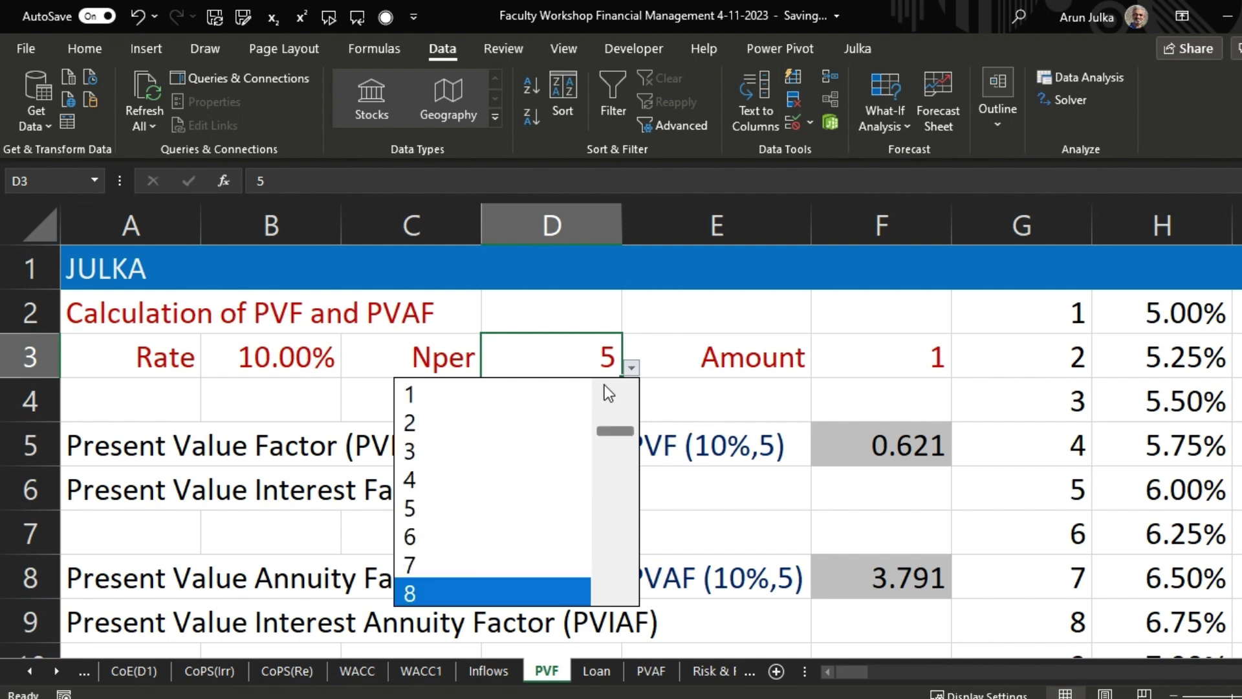
pyautogui.click(289, 332)
pyautogui.click(288, 350)
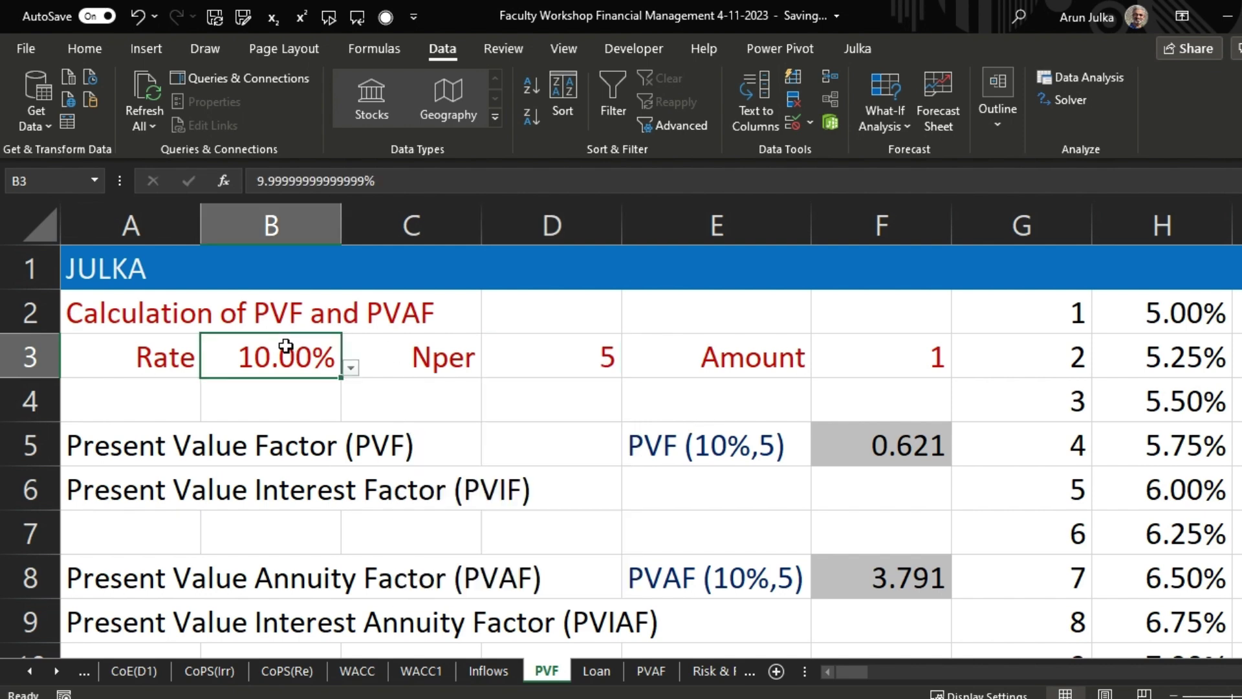
pyautogui.click(350, 371)
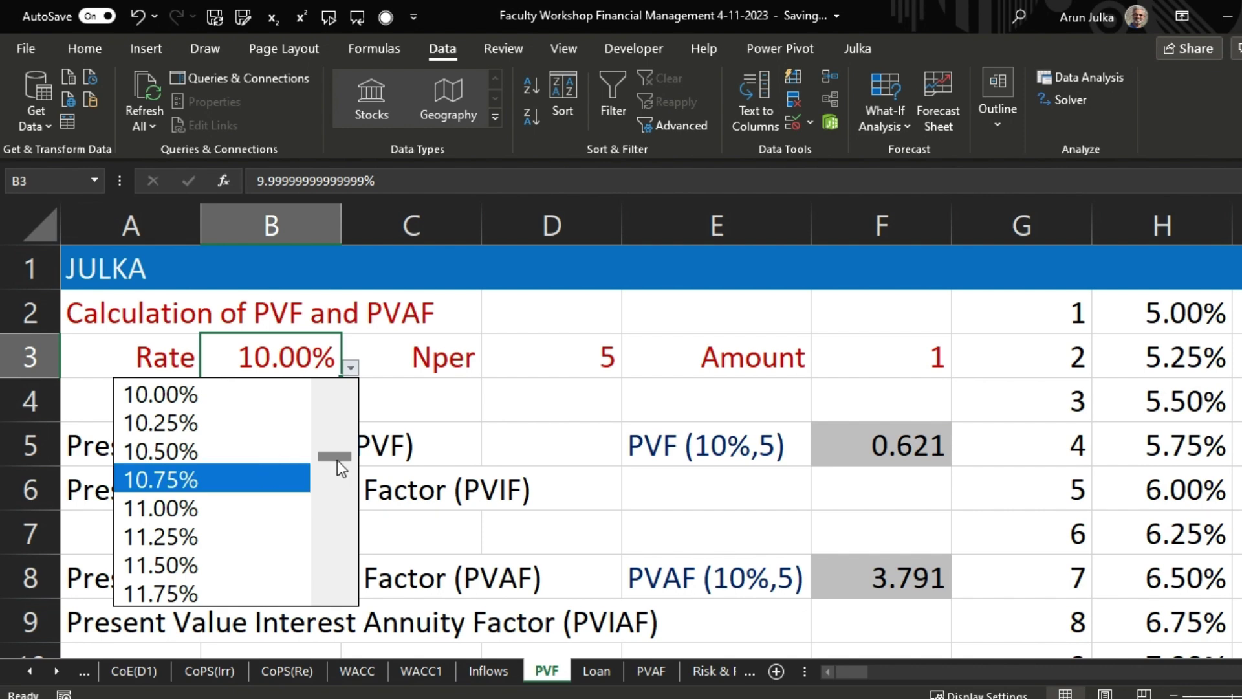
pyautogui.moveTo(336, 458); pyautogui.dragTo(325, 427)
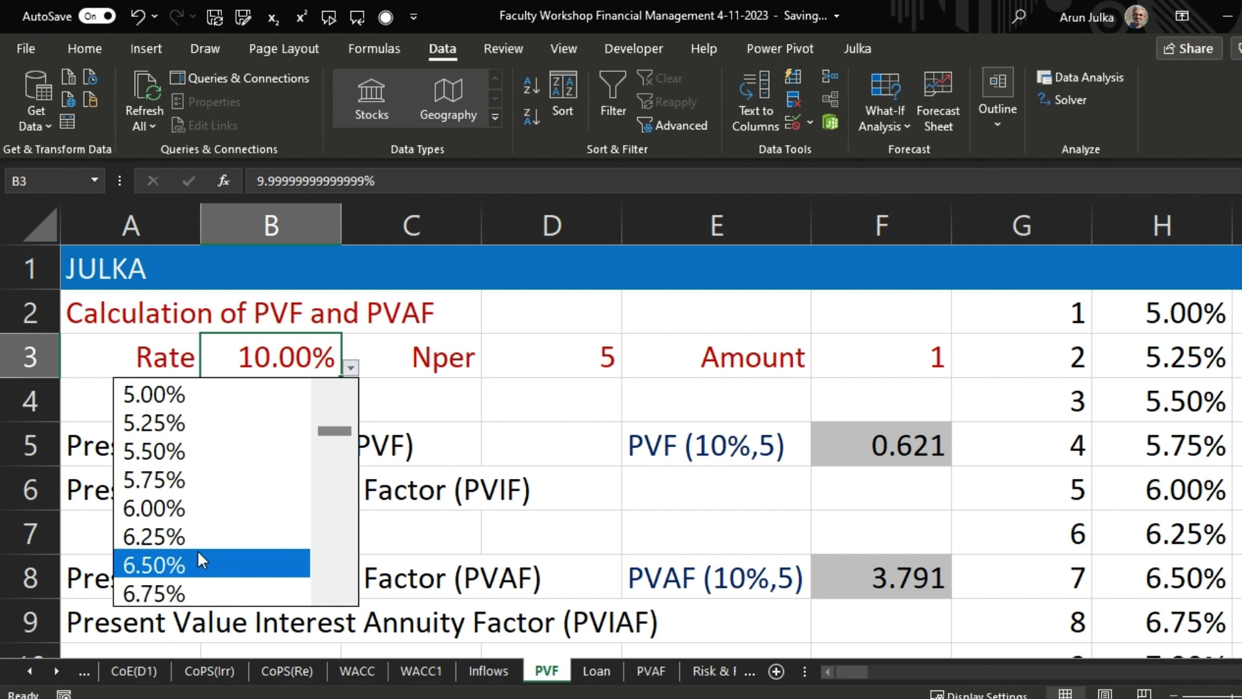
pyautogui.click(176, 512)
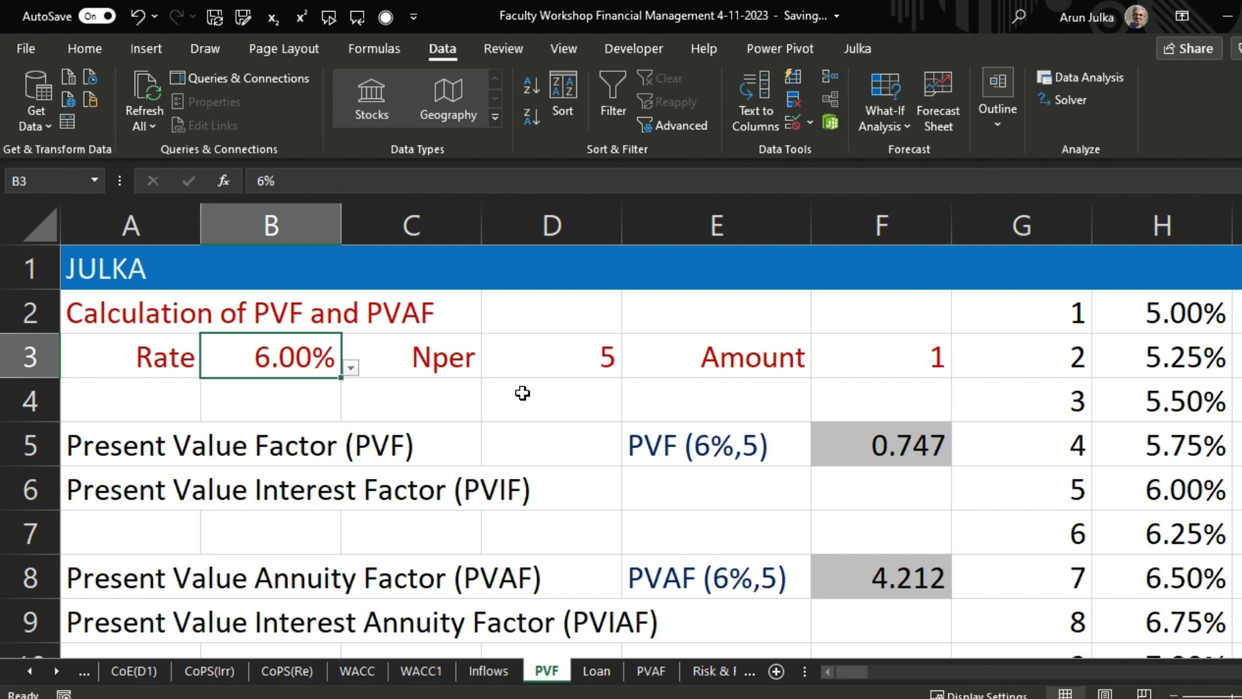
# Step: Set Nper in D3 to 10 from its dropdown and inspect F8's PVAF formula
pyautogui.click(600, 360)
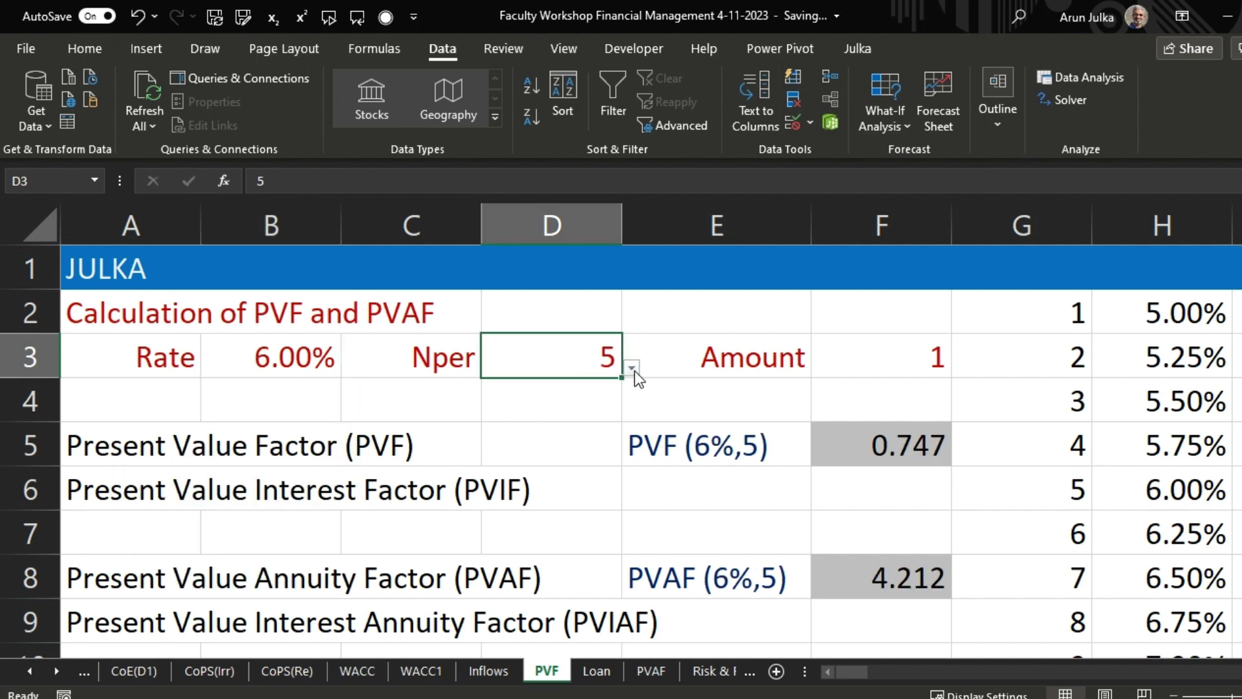
pyautogui.click(632, 368)
pyautogui.click(455, 529)
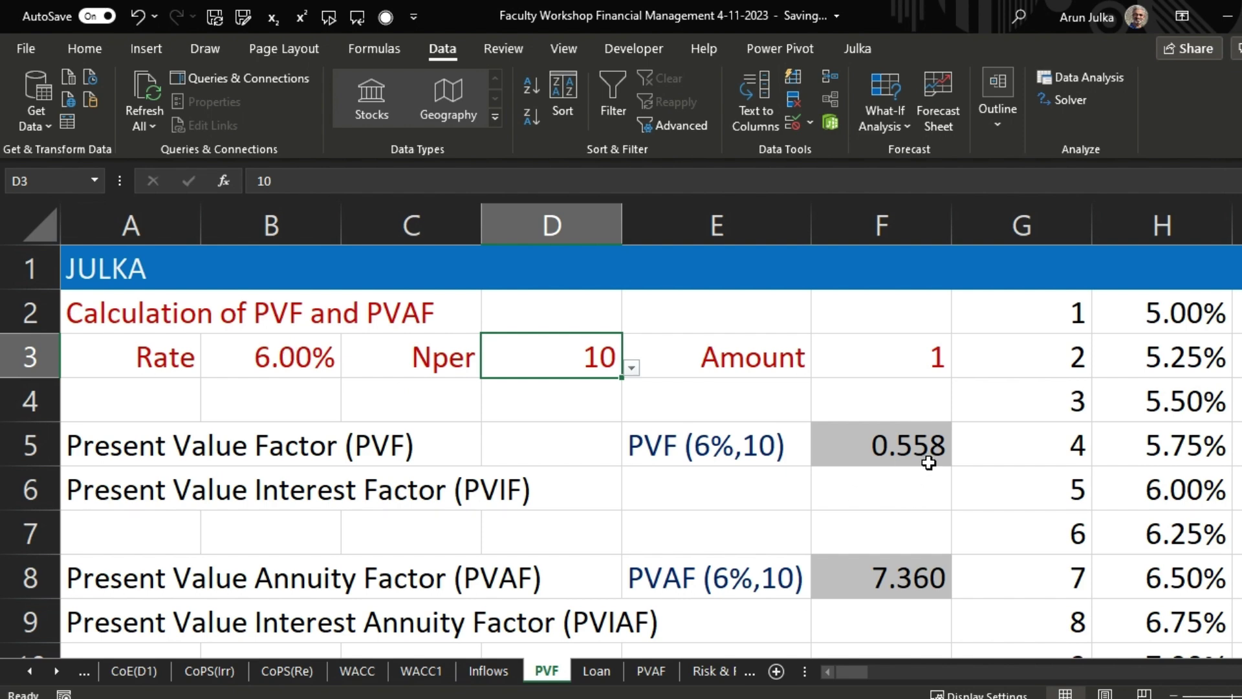
pyautogui.click(869, 580)
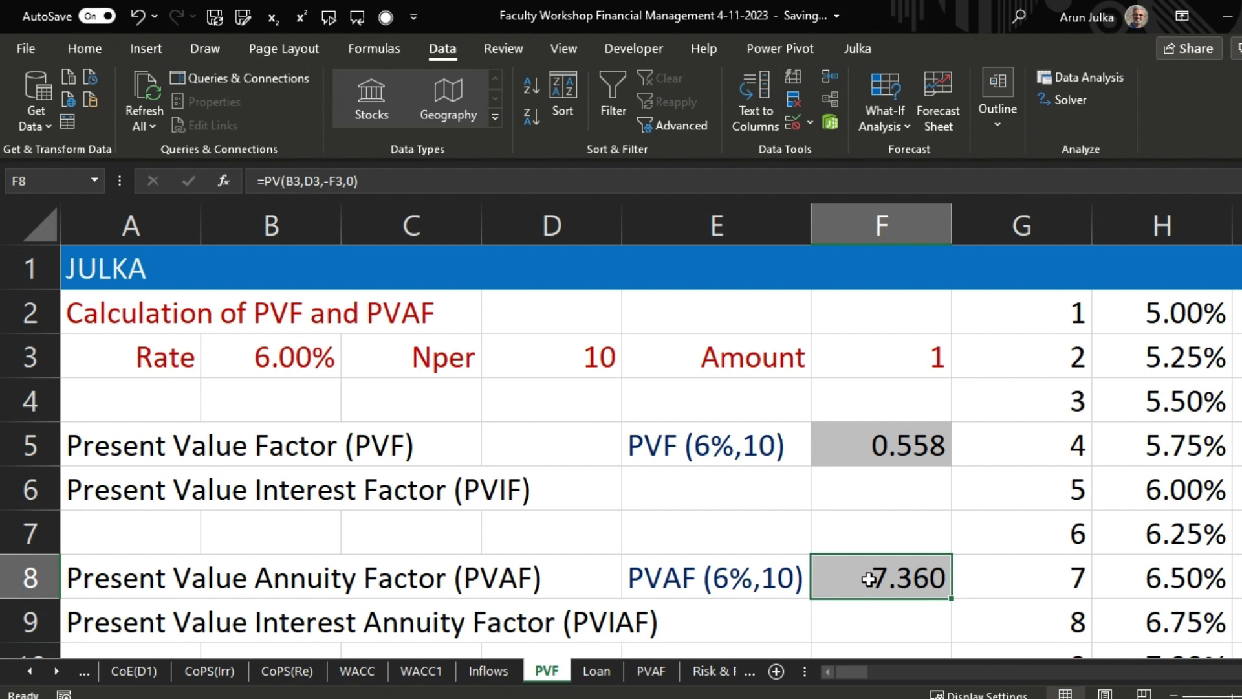